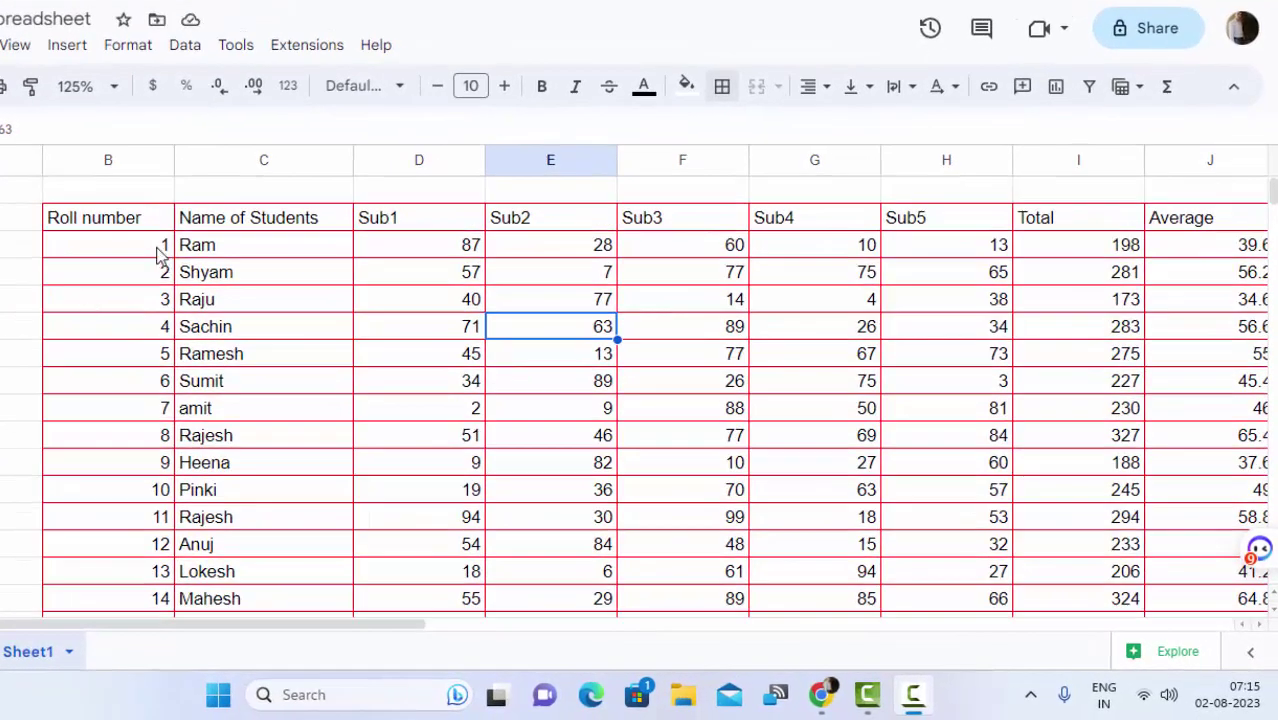
- Copy Sheet1's header row from Roll number through Sub5
left_click_drag(155, 220, 1270, 220)
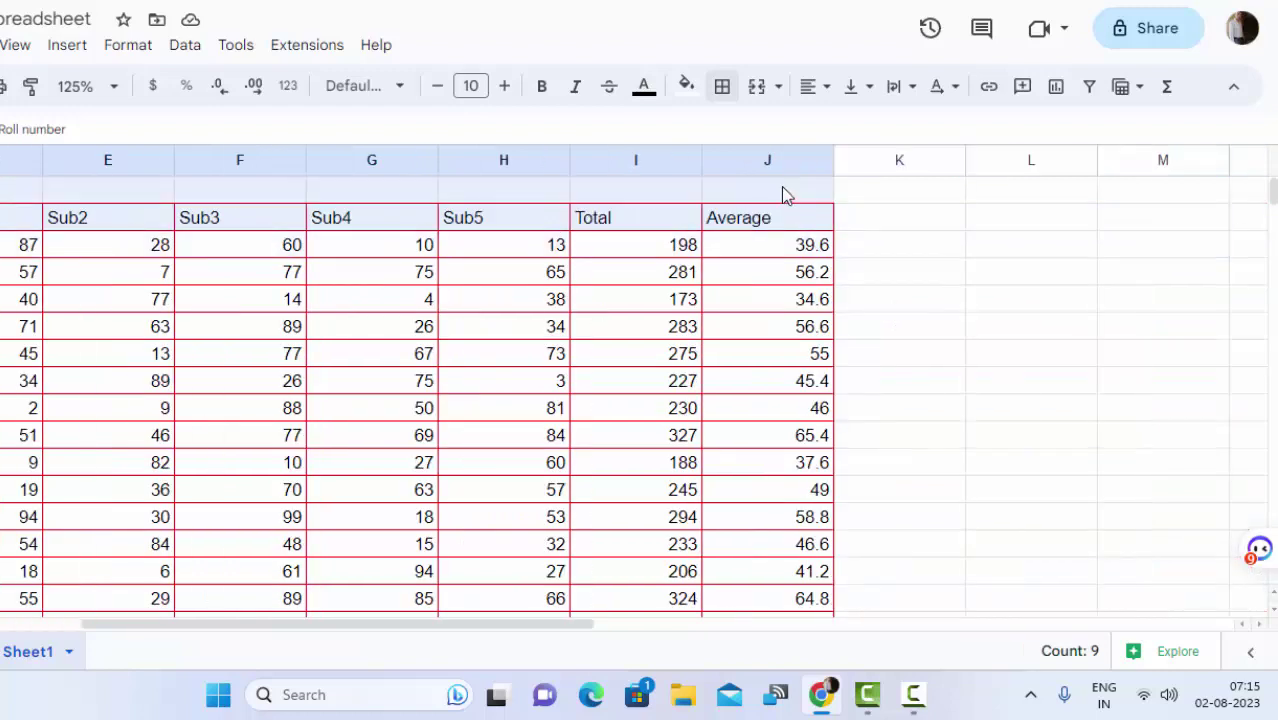
right_click(790, 222)
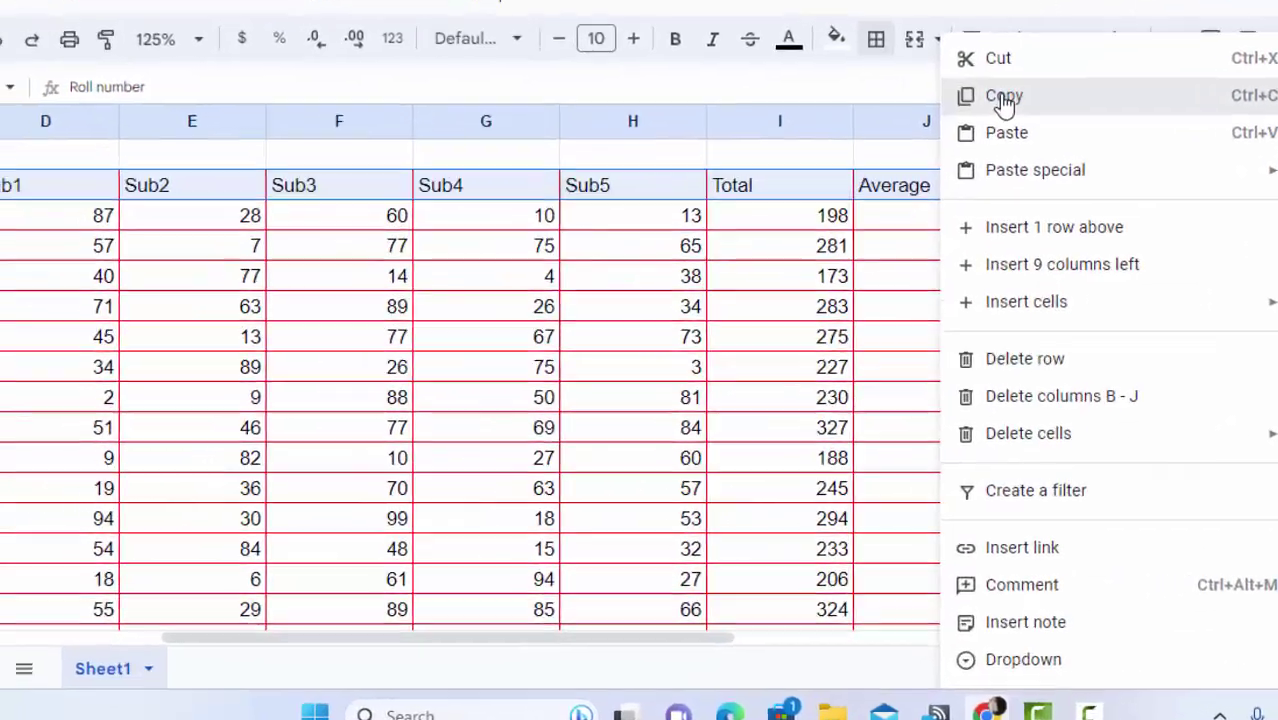
left_click(1001, 97)
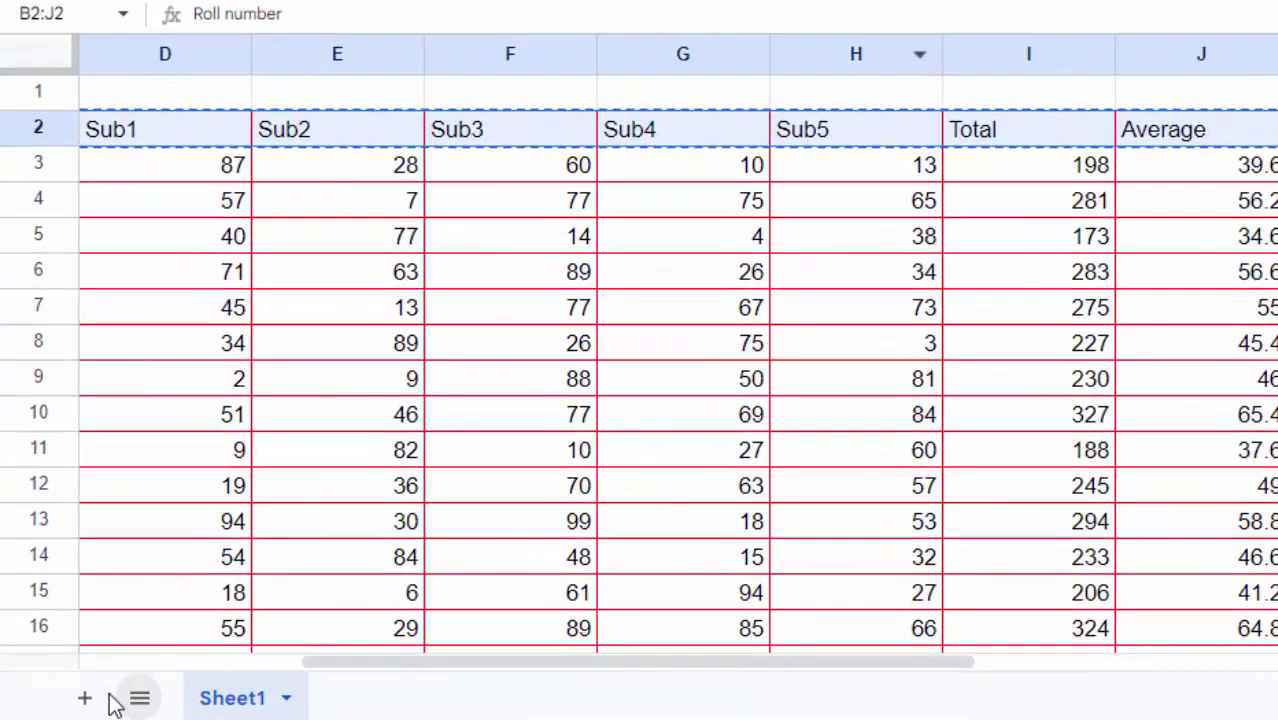
- Paste the headings into row 1 of a new Sheet2 and widen column B
left_click(85, 700)
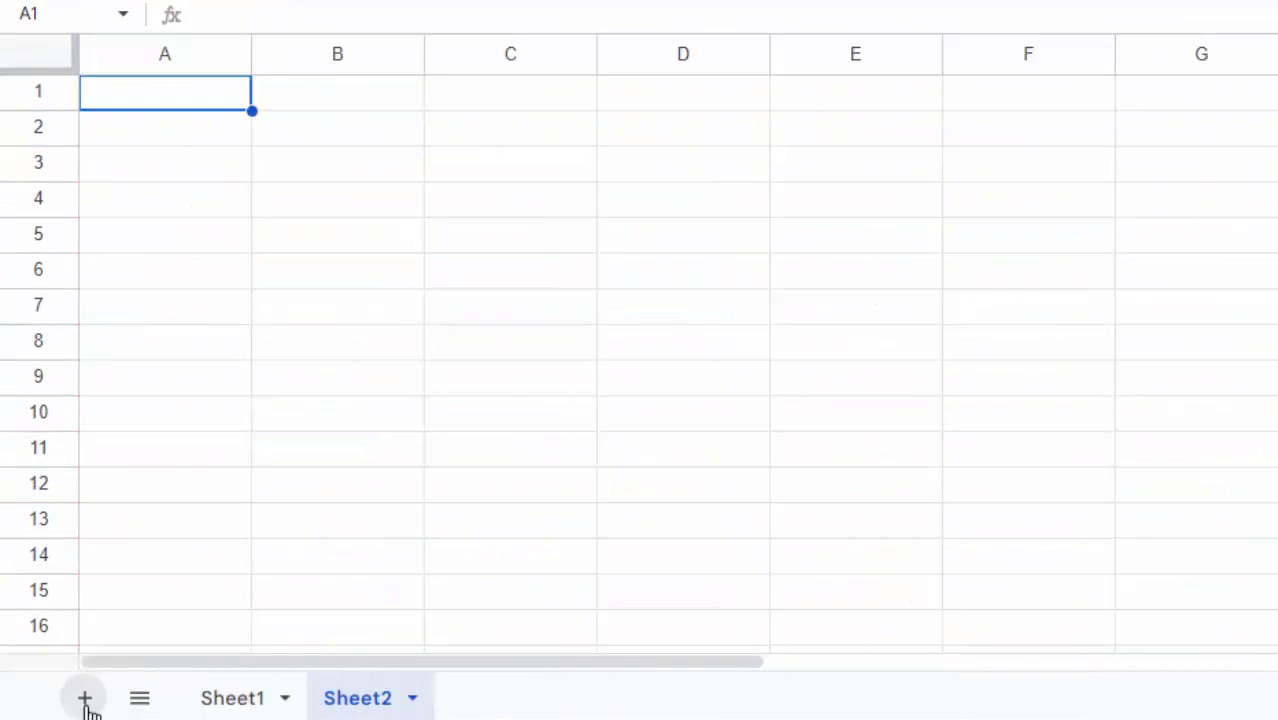
key("ctrl+v")
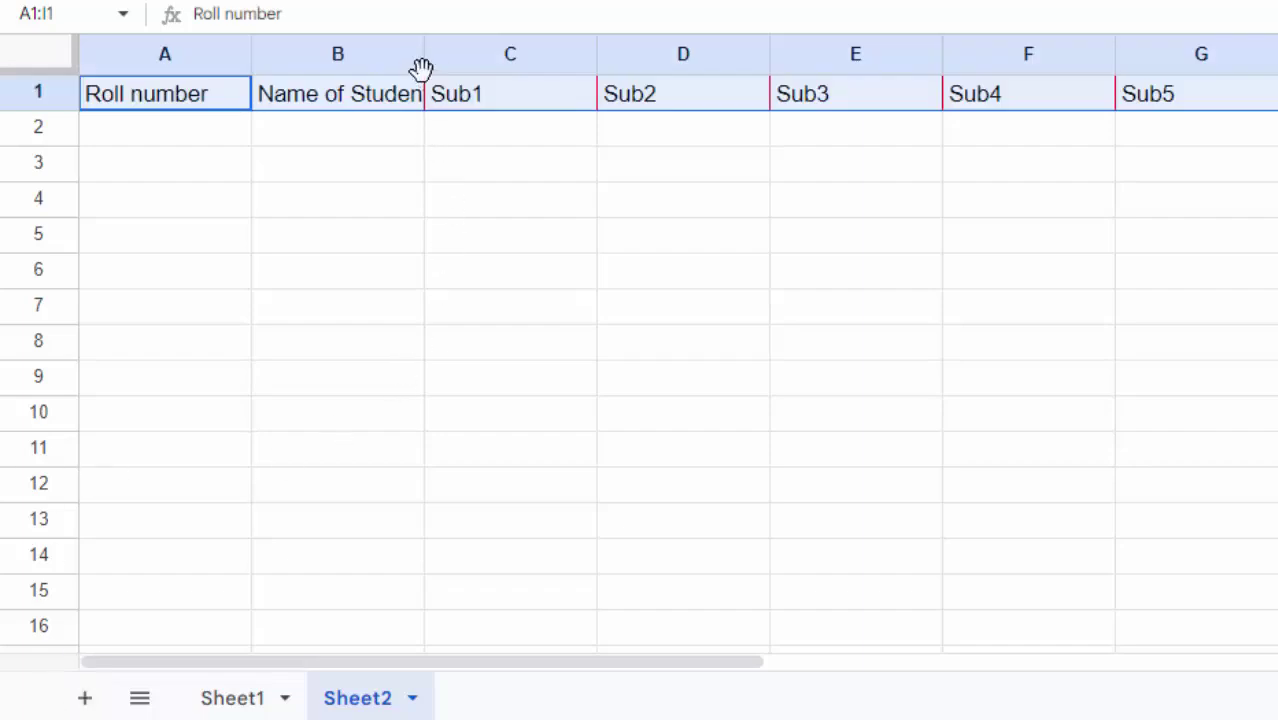
left_click_drag(424, 60, 462, 60)
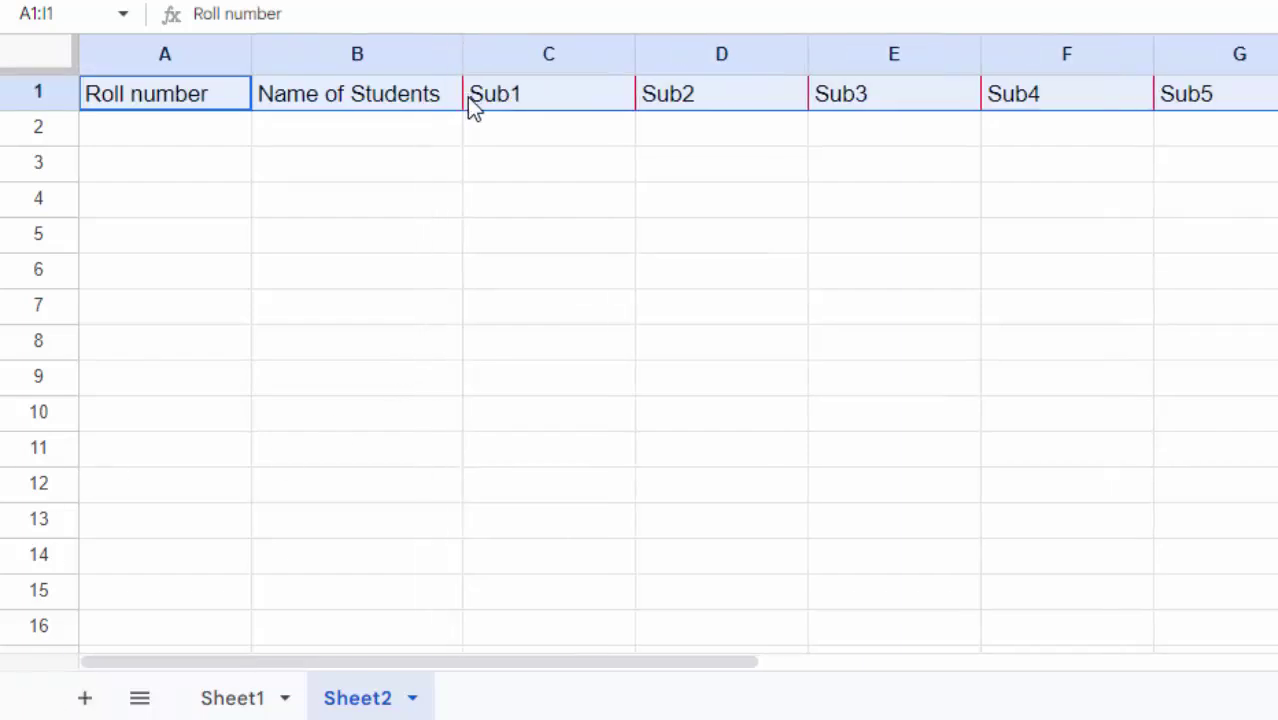
left_click(361, 138)
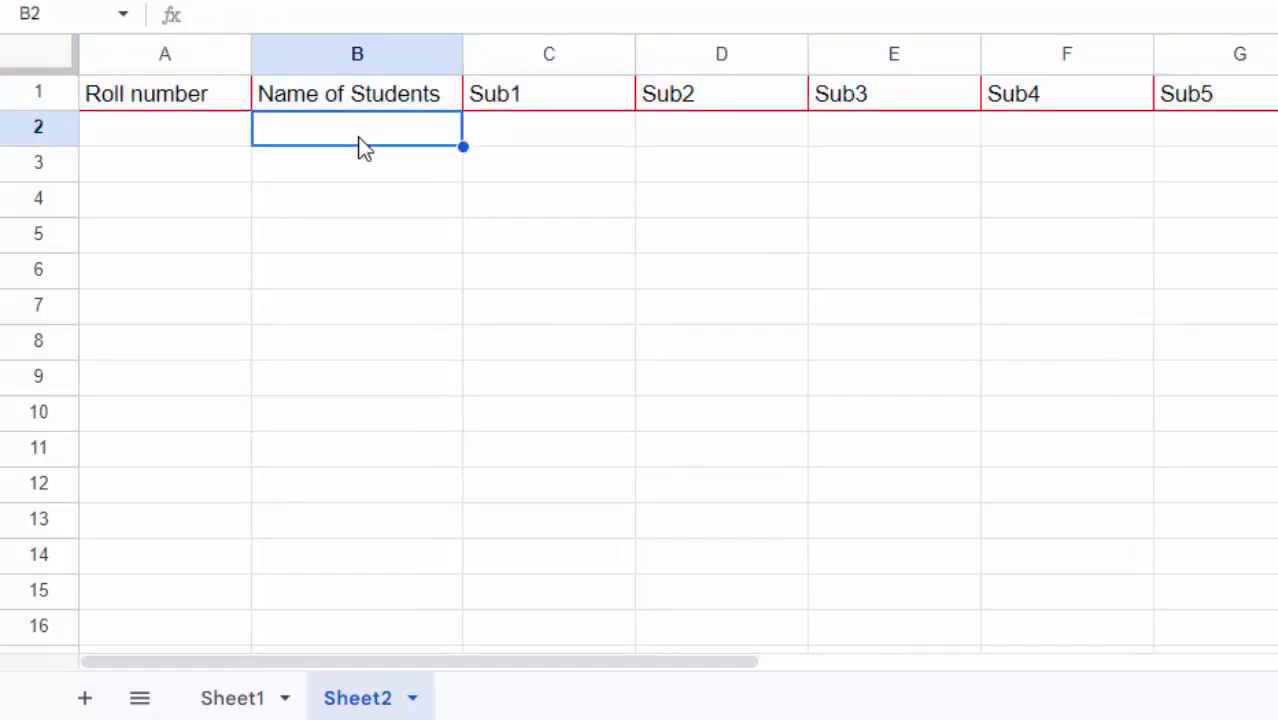
type("=vl")
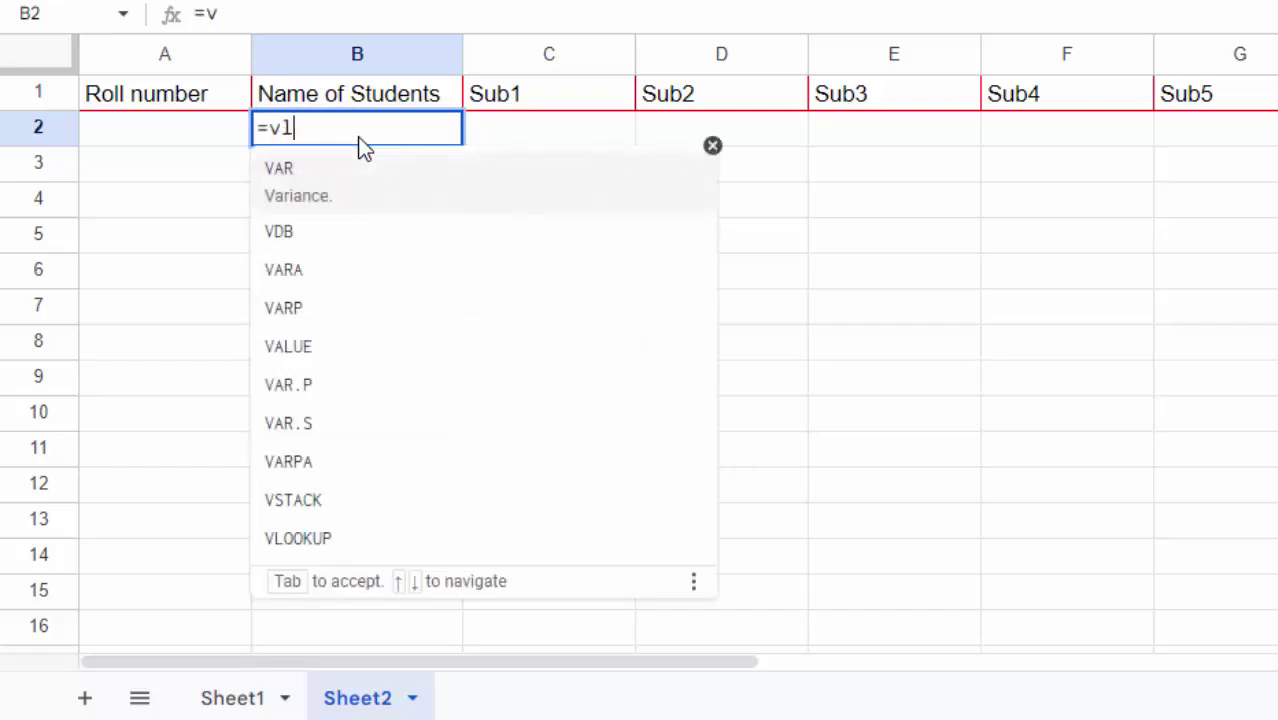
type("oo")
key("Tab")
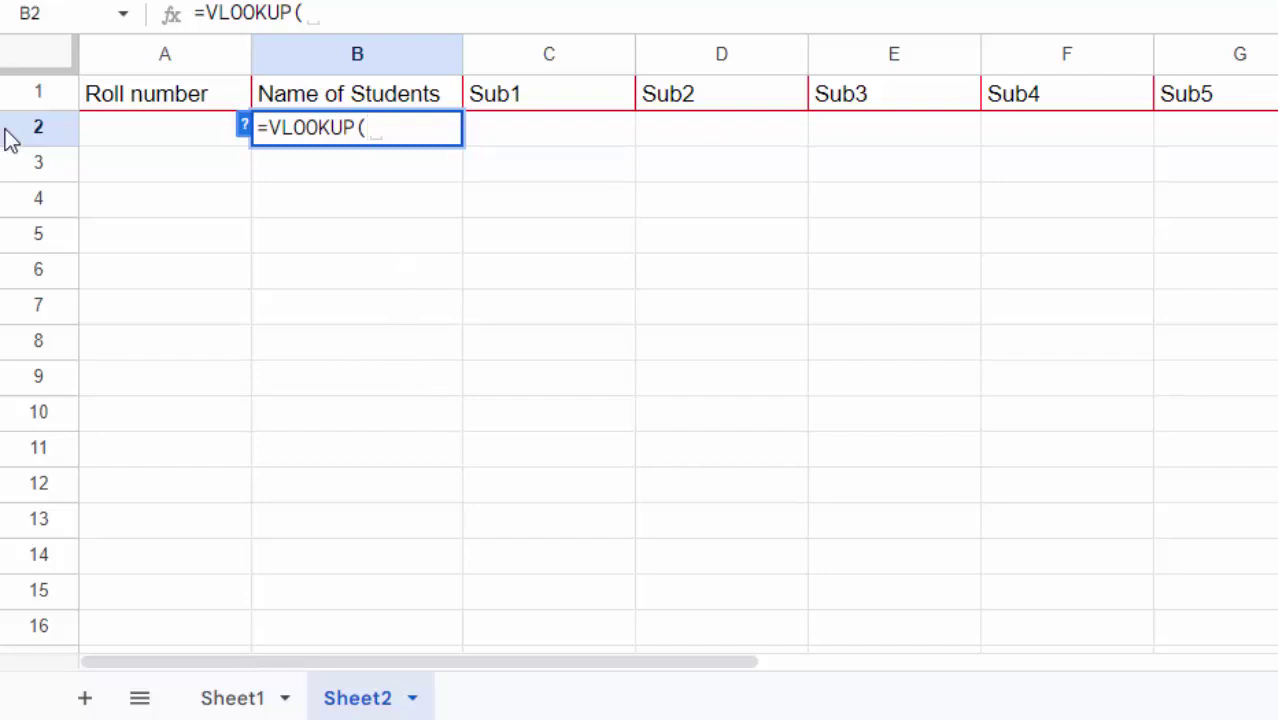
key("BackSpace")
key("BackSpace")
key("BackSpace")
key("BackSpace")
left_click(135, 140)
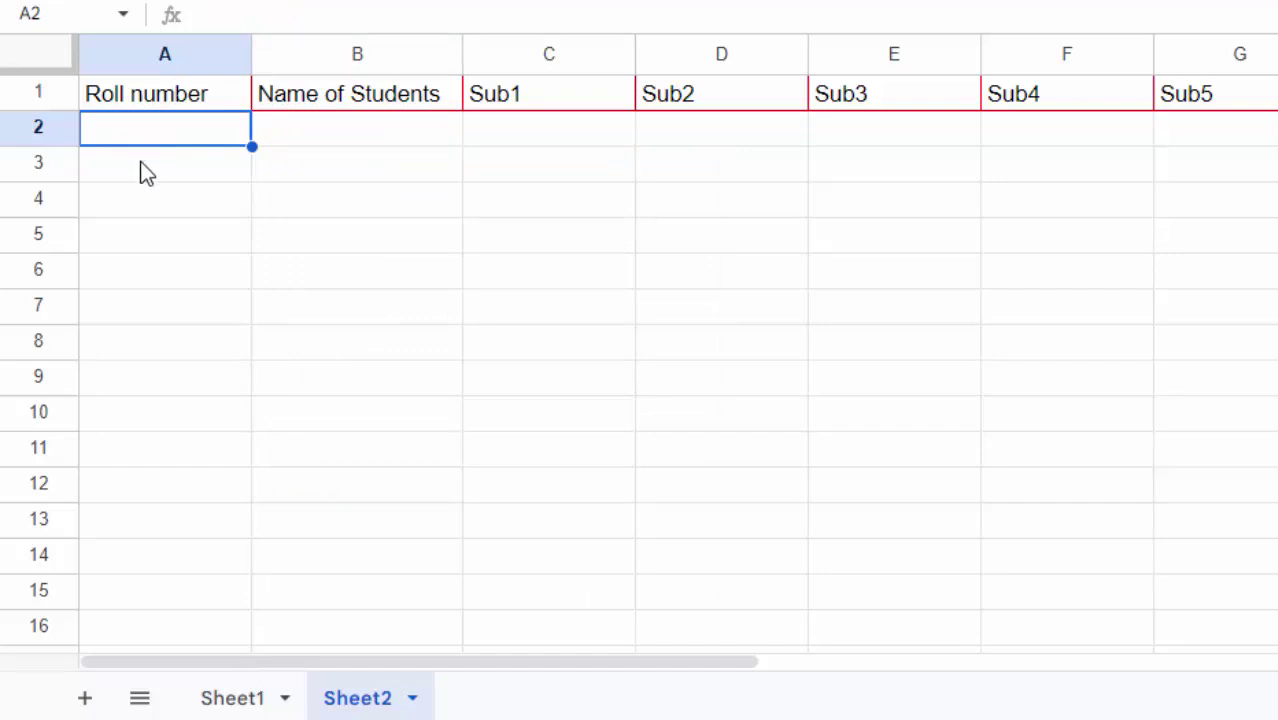
- Add a dropdown validation rule to Sheet2's A2, then go to Sheet1 for its source
key("alt+d")
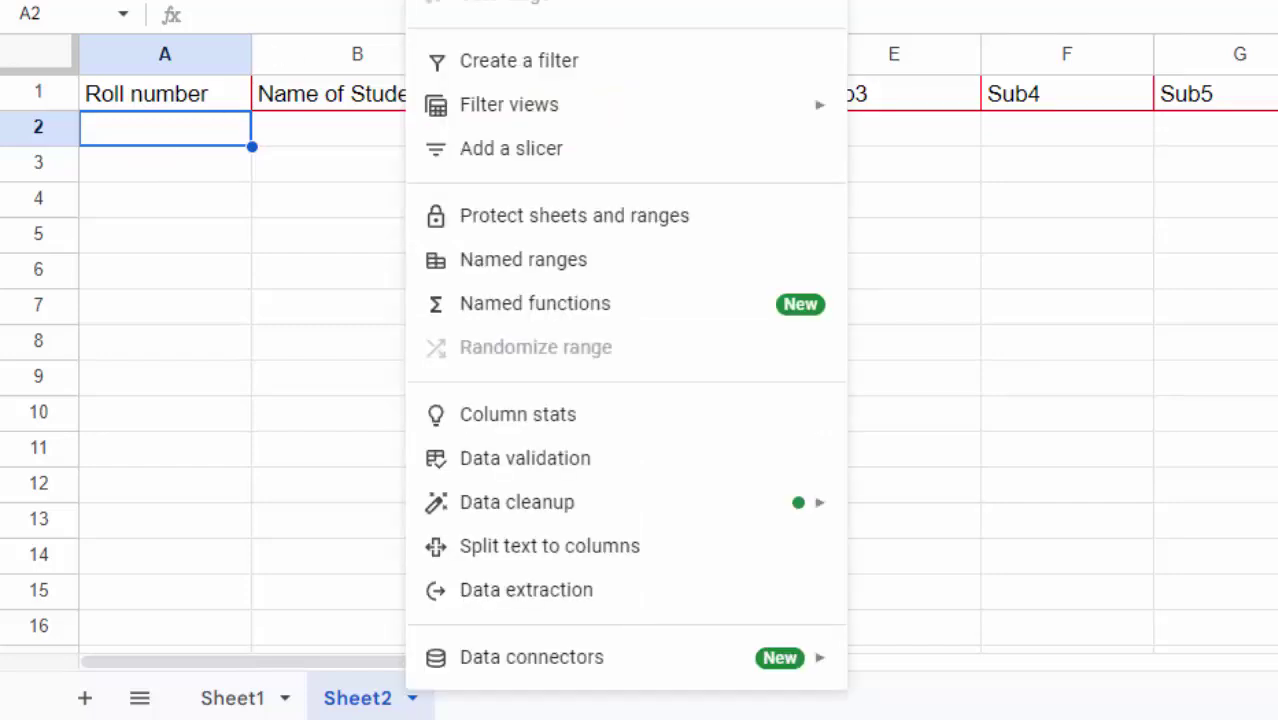
left_click(572, 460)
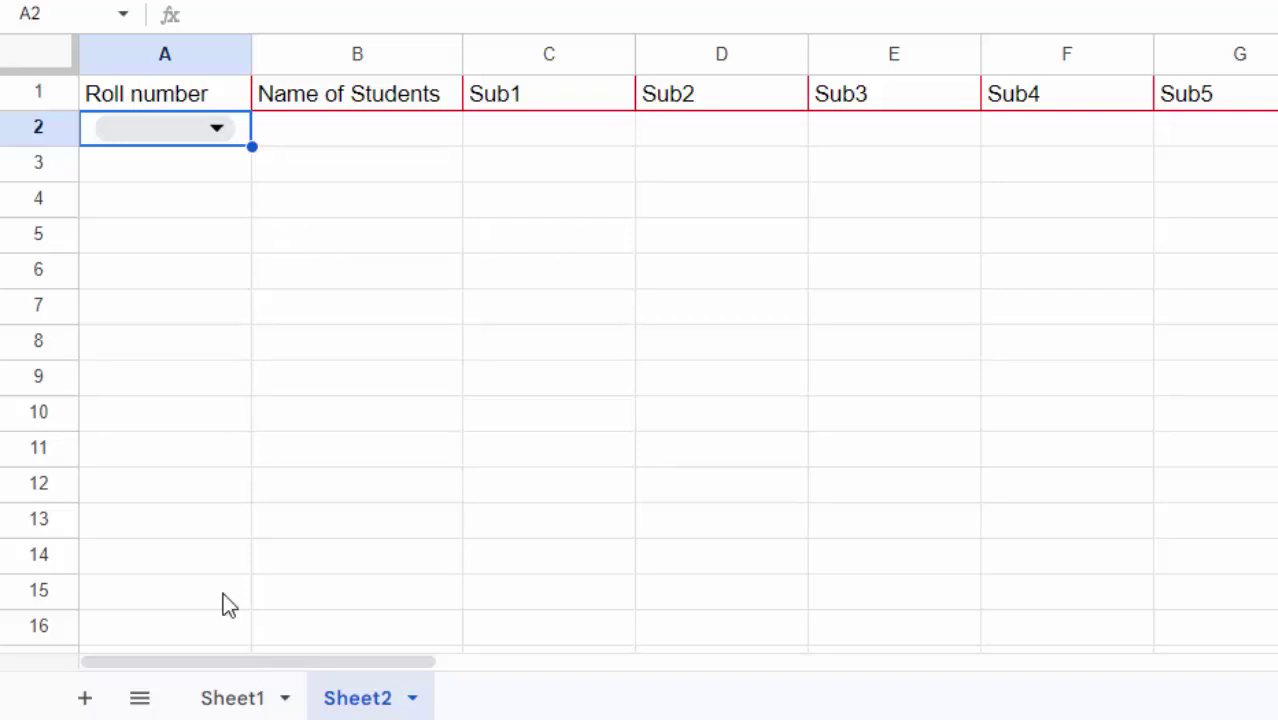
left_click(230, 698)
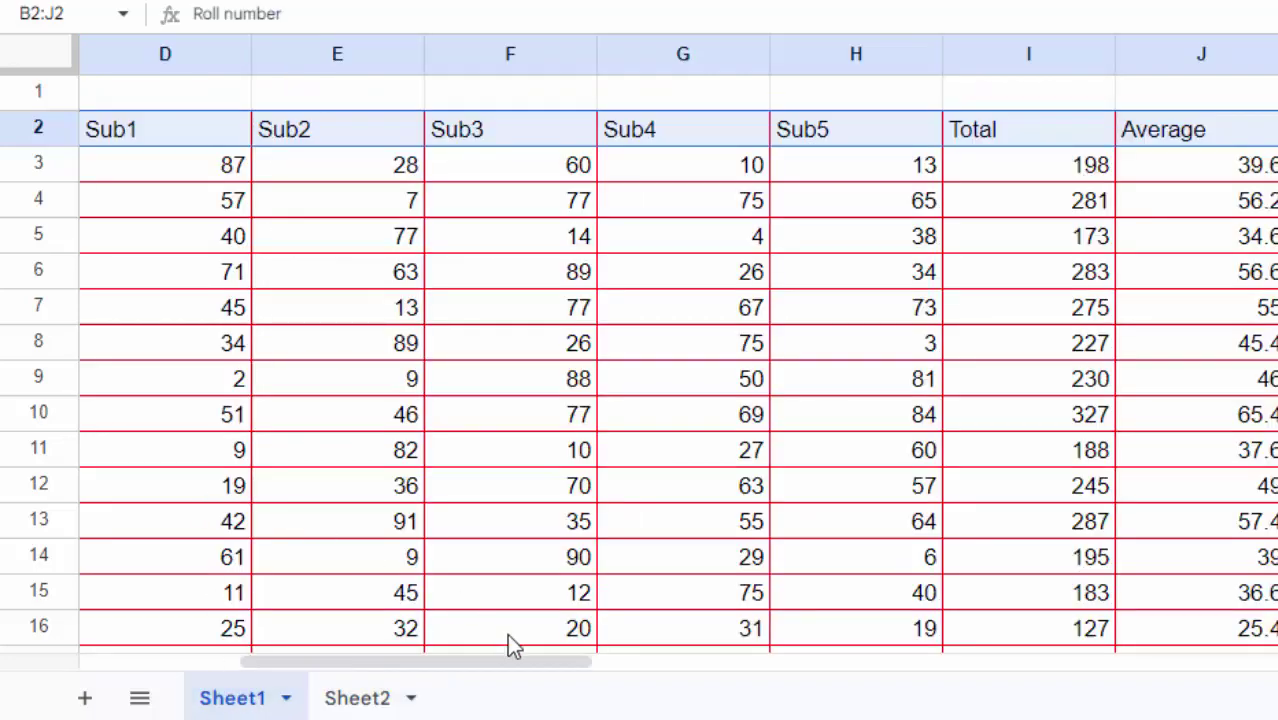
- Bring Sheet1's student table top into view and open the dropdown's range picker
left_click_drag(585, 661, 352, 661)
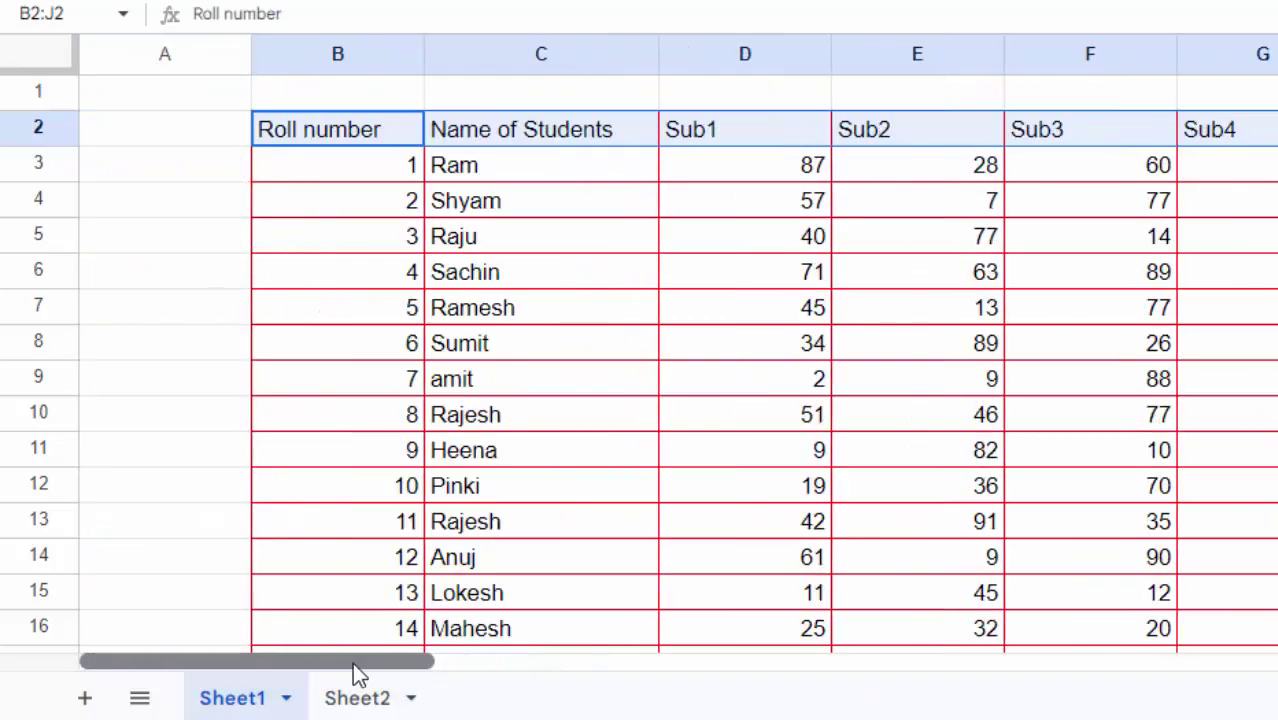
left_click_drag(320, 180, 370, 660)
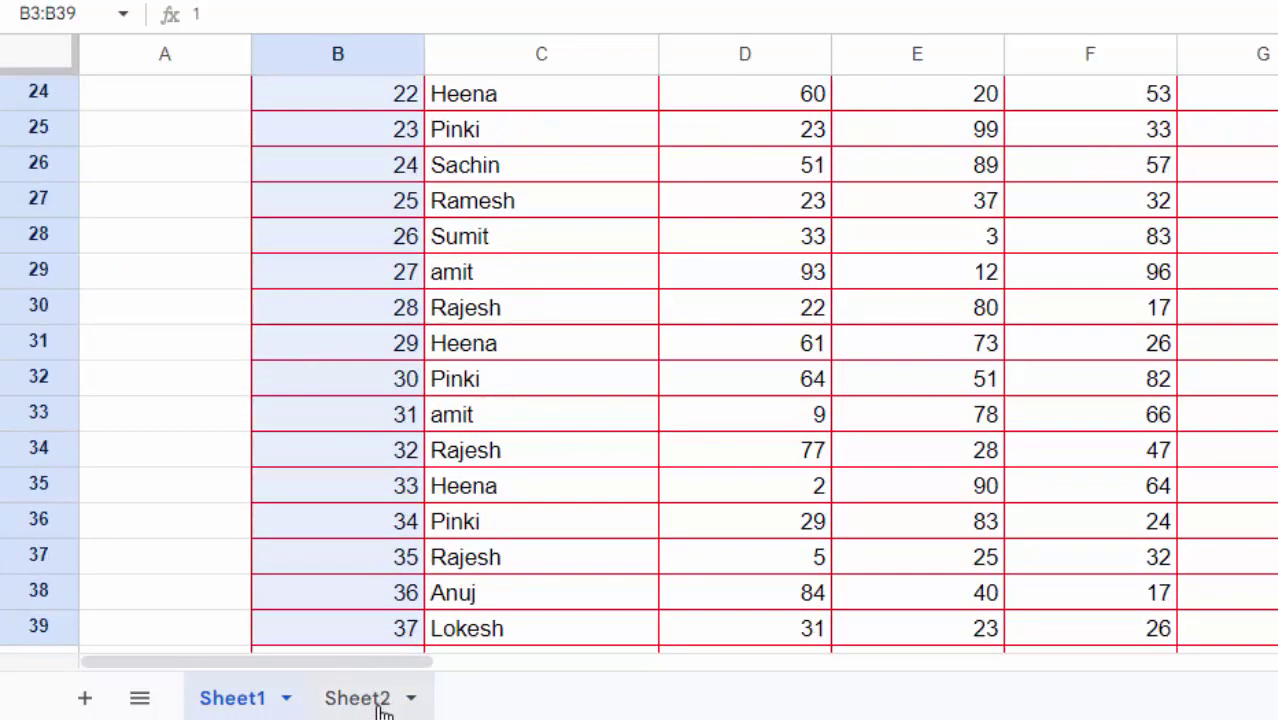
mouse_move(370, 660)
left_mouse_down()
mouse_move(437, 228)
mouse_move(395, 110)
left_mouse_up()
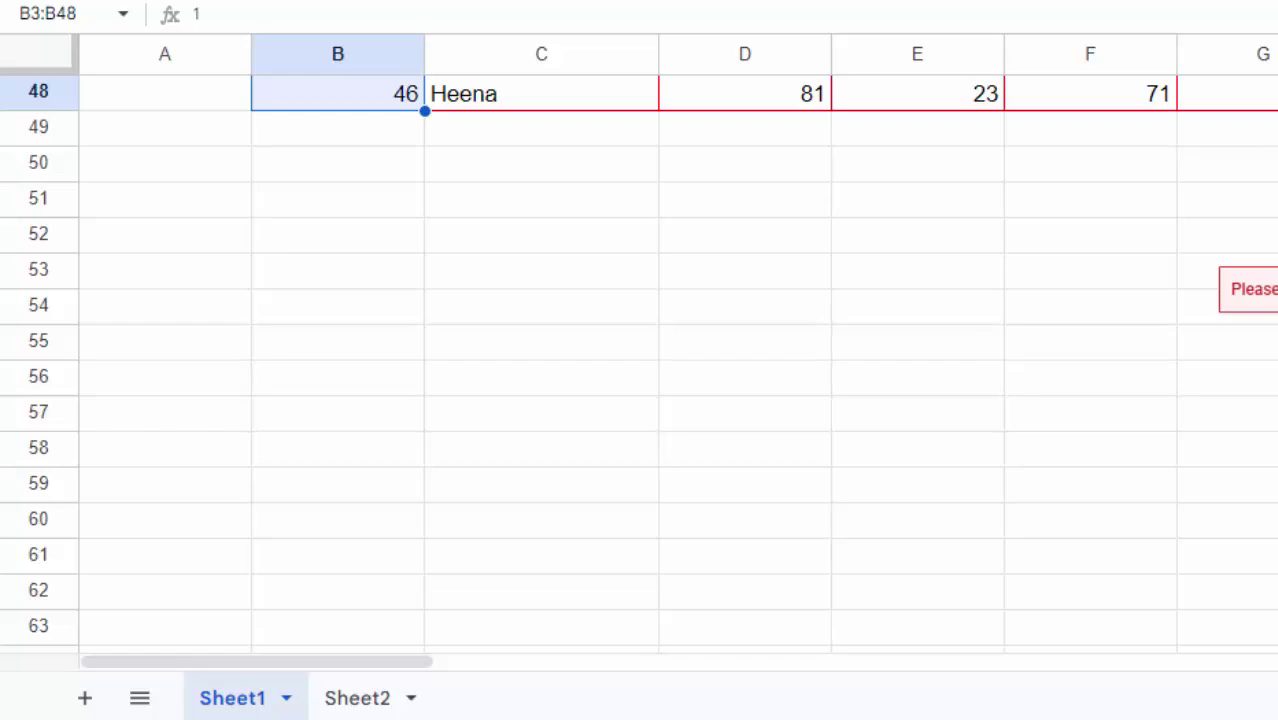
scroll(1054, 407, "up", 1)
scroll(1053, 372, "up", 5)
scroll(1053, 372, "up", 5)
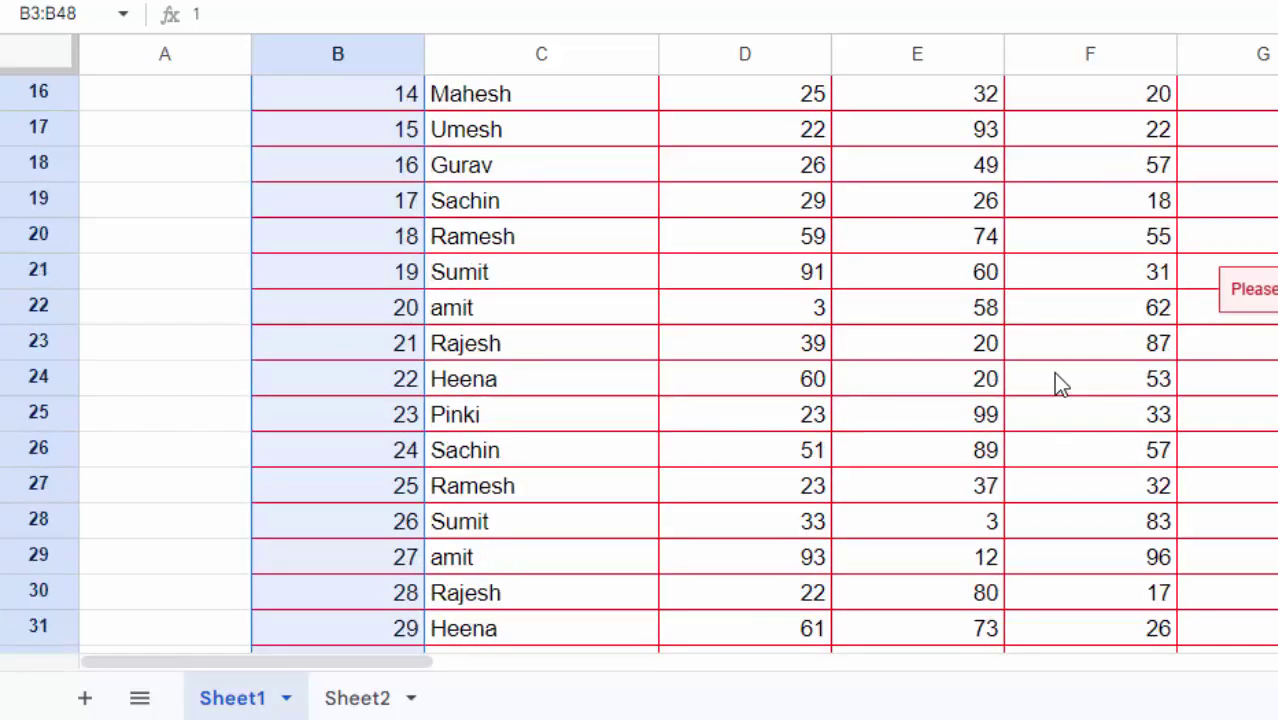
scroll(1052, 372, "up", 4)
scroll(1050, 369, "up", 1)
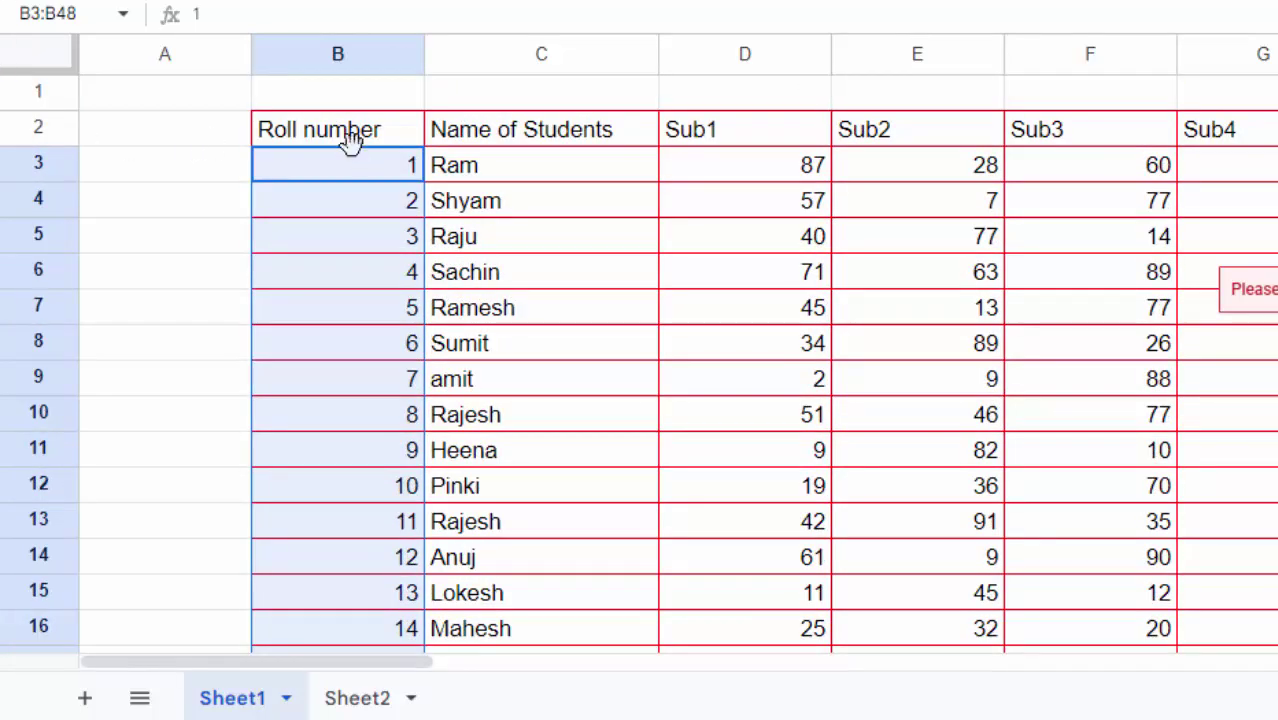
left_click(370, 170)
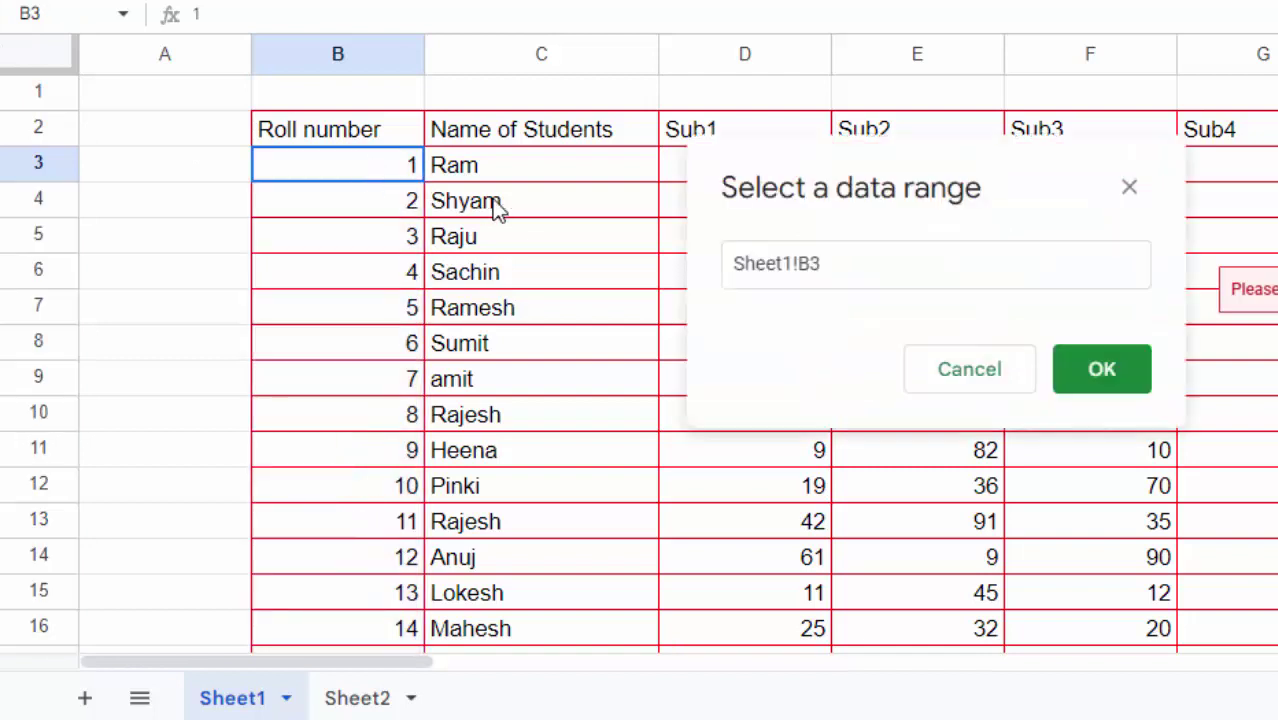
- Select Sheet1!B3:B48 as the dropdown's source range and confirm it
left_click(1102, 370)
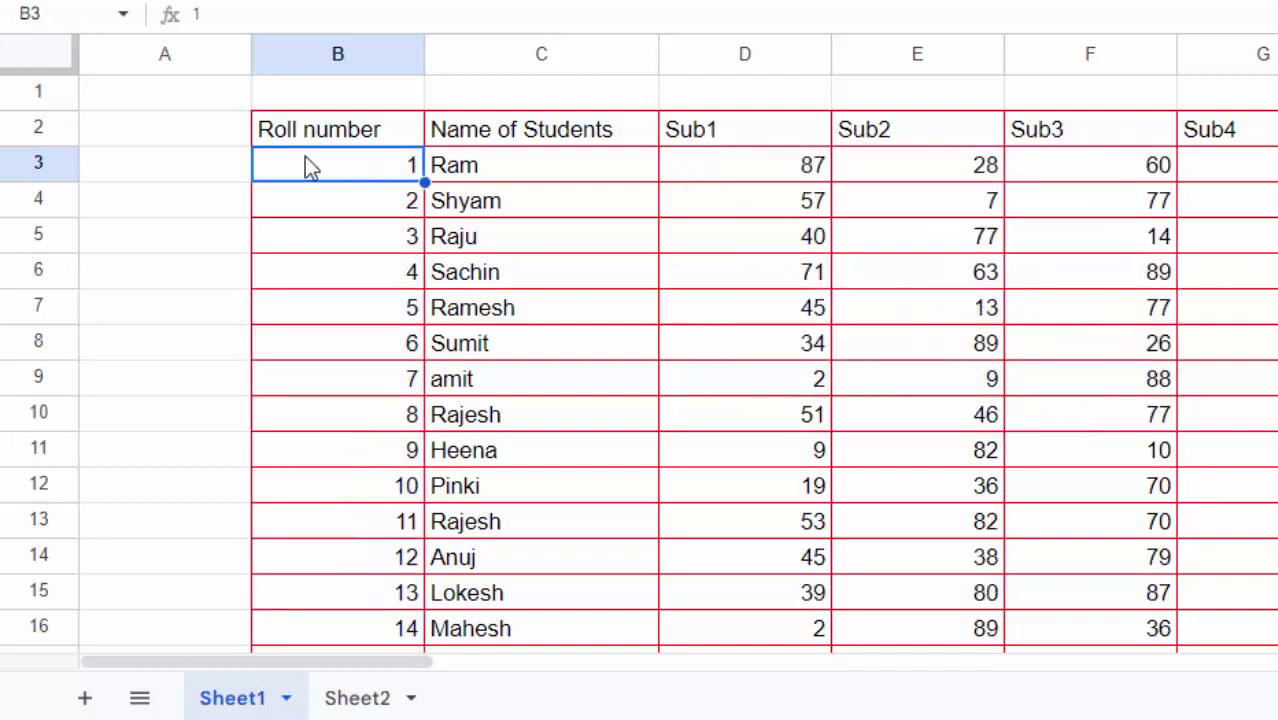
left_click_drag(305, 165, 344, 245)
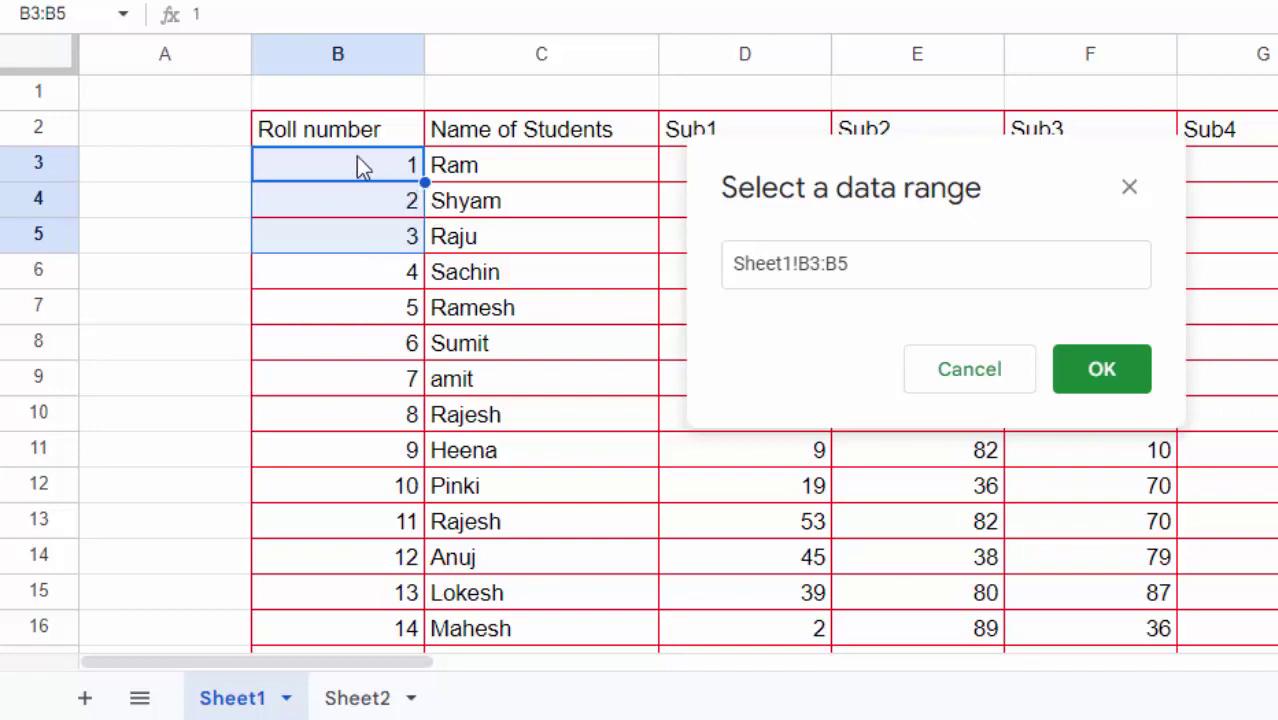
left_click_drag(362, 165, 378, 345)
left_click_drag(378, 448, 408, 522)
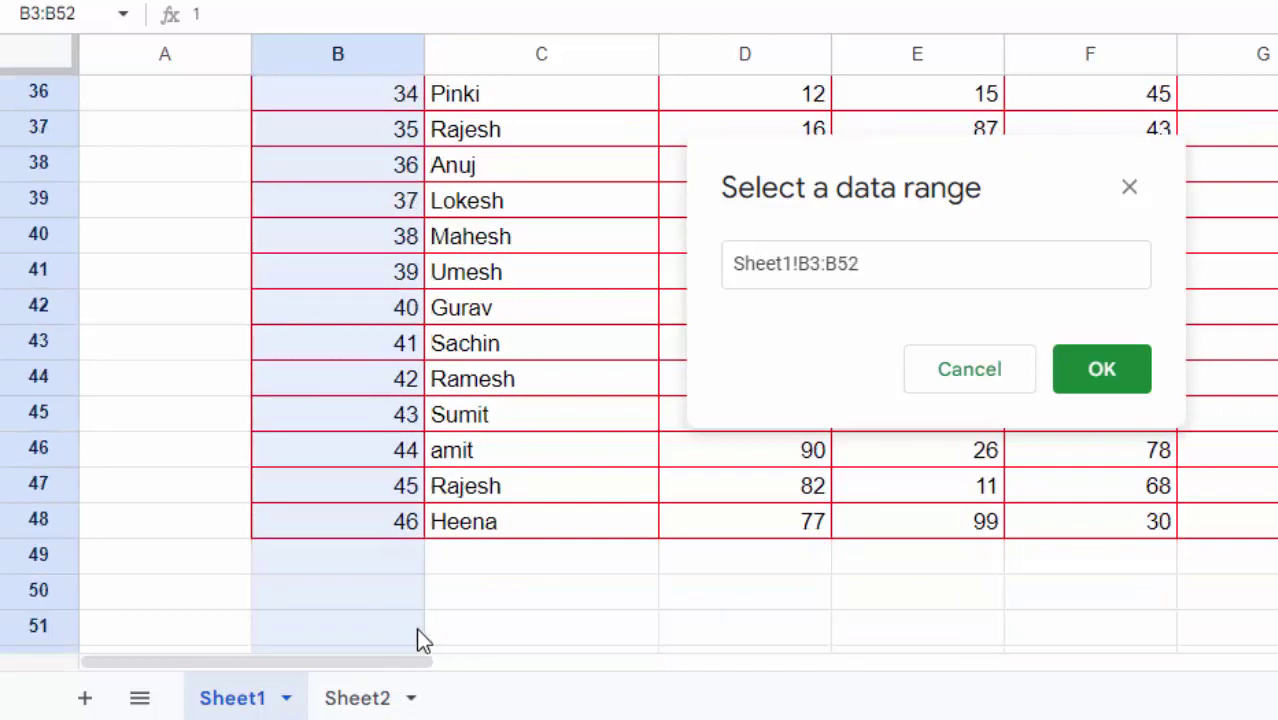
left_click(1095, 378)
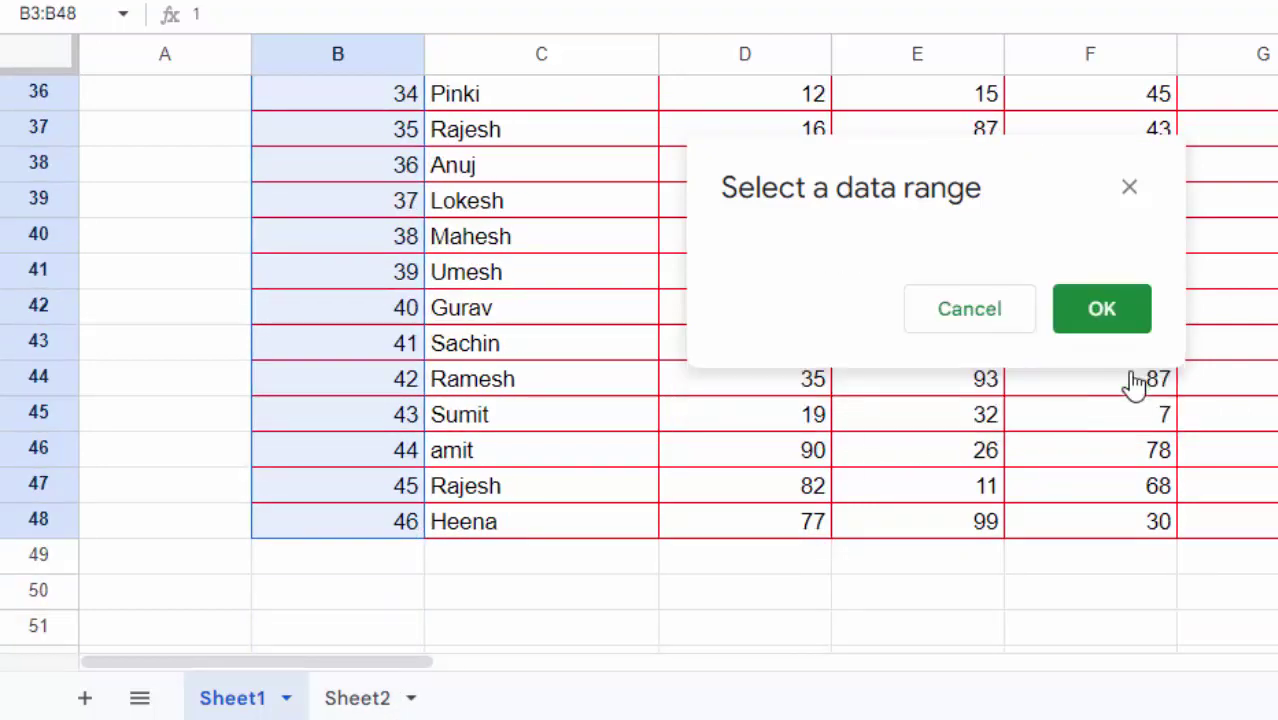
- Back on Sheet2, choose roll number 2 from A2's dropdown
left_click(358, 700)
left_click(212, 134)
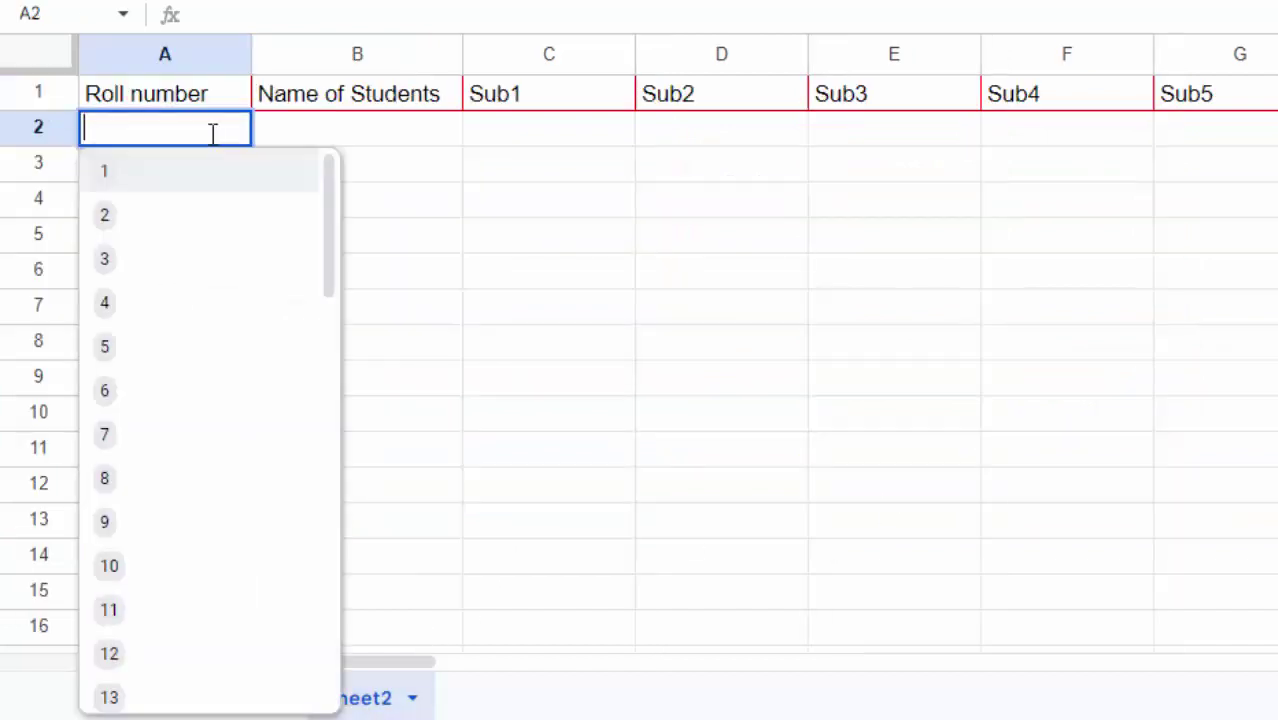
left_click(200, 218)
left_click(358, 137)
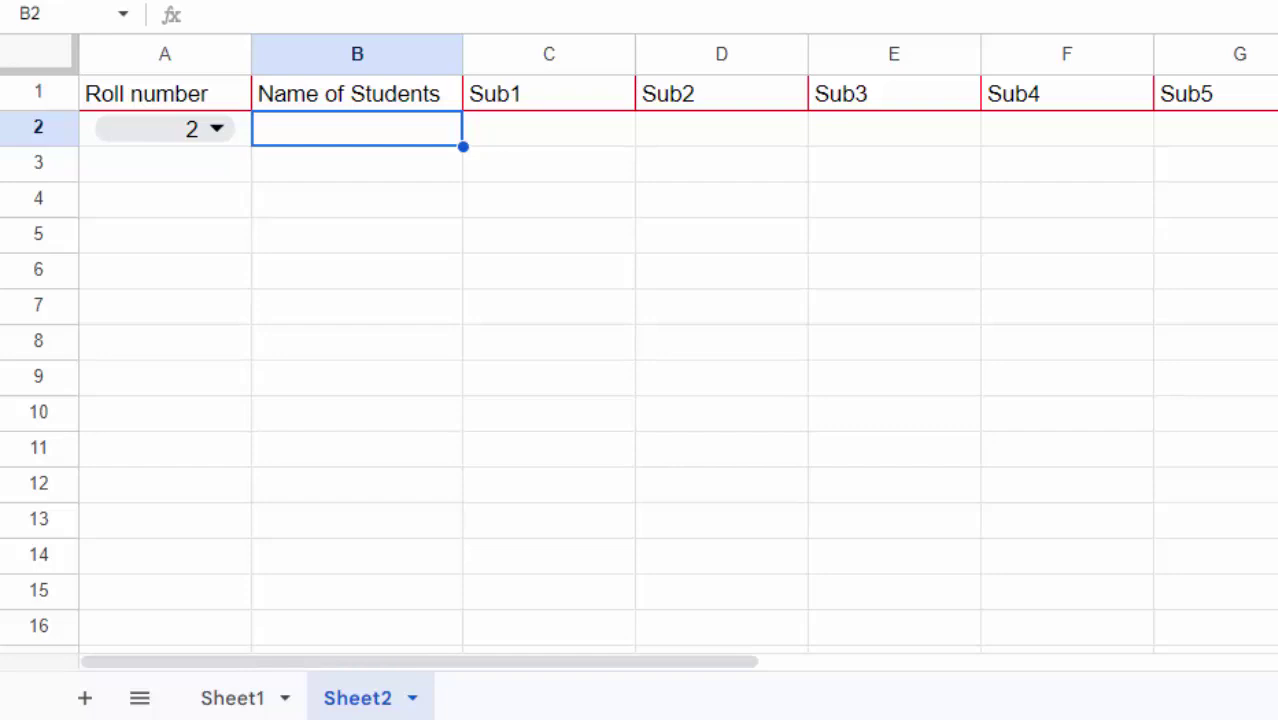
- Start a VLOOKUP in B2 using the absolute lookup value $A$2
type("=vloo")
key("Tab")
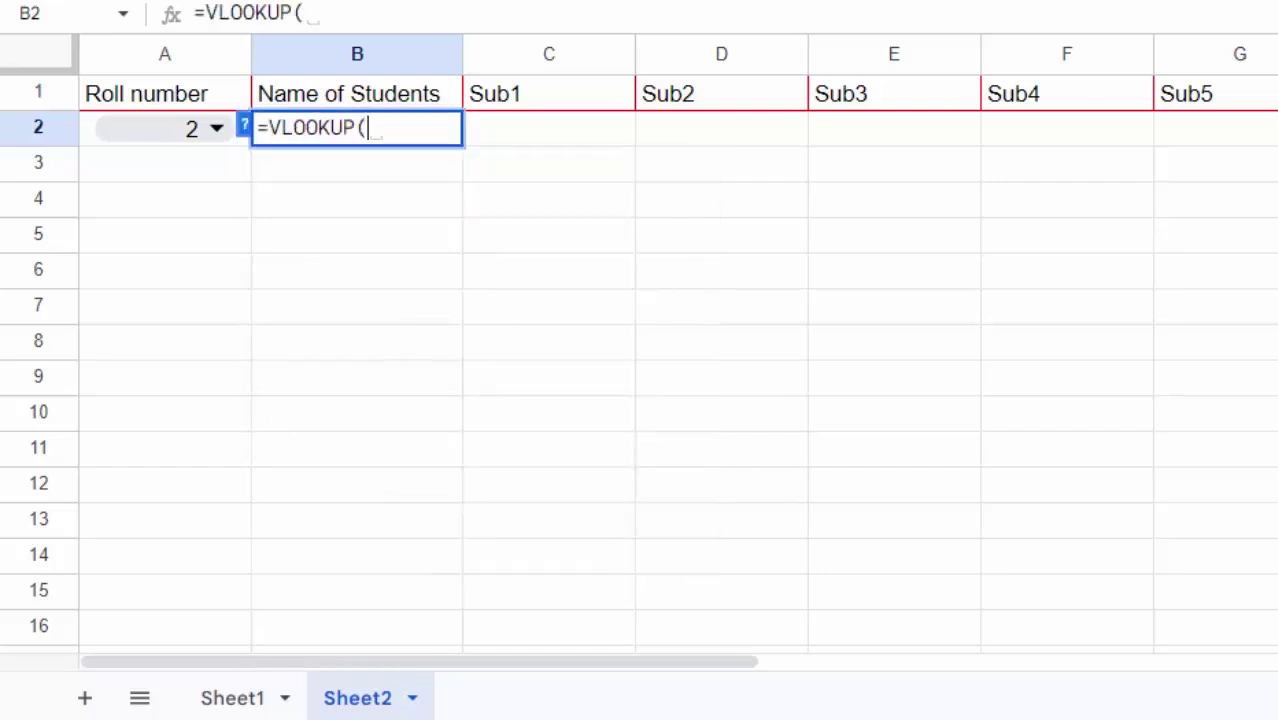
left_click(133, 148)
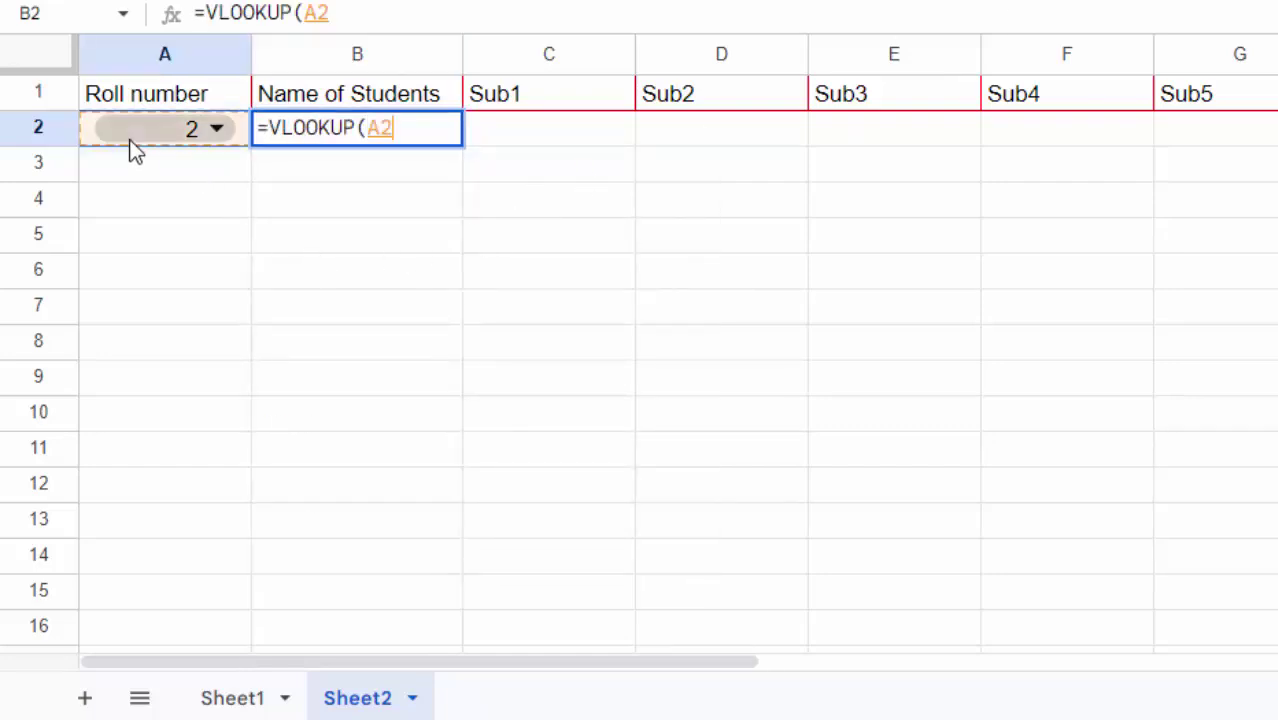
key("F4")
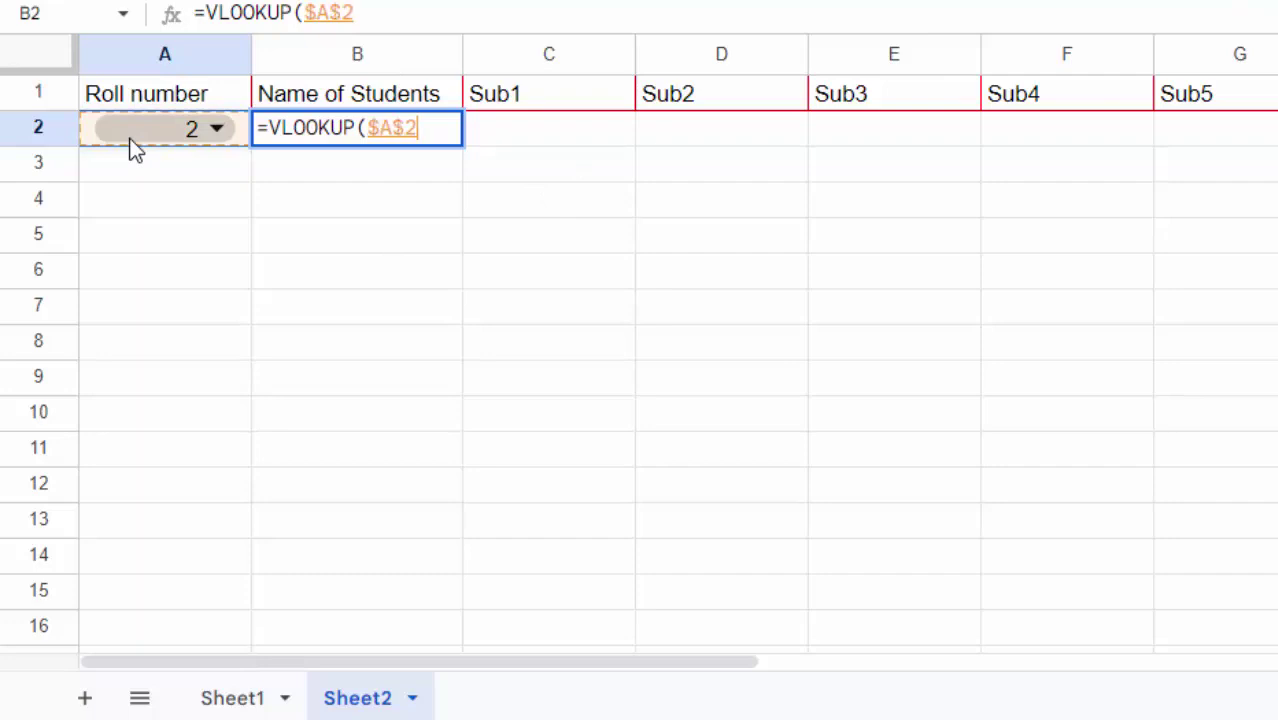
type(",")
- Set the lookup table to Sheet1 B3:J48 and make it absolute ($B$3:$J$48)
key("ctrl+shift+Page_Up")
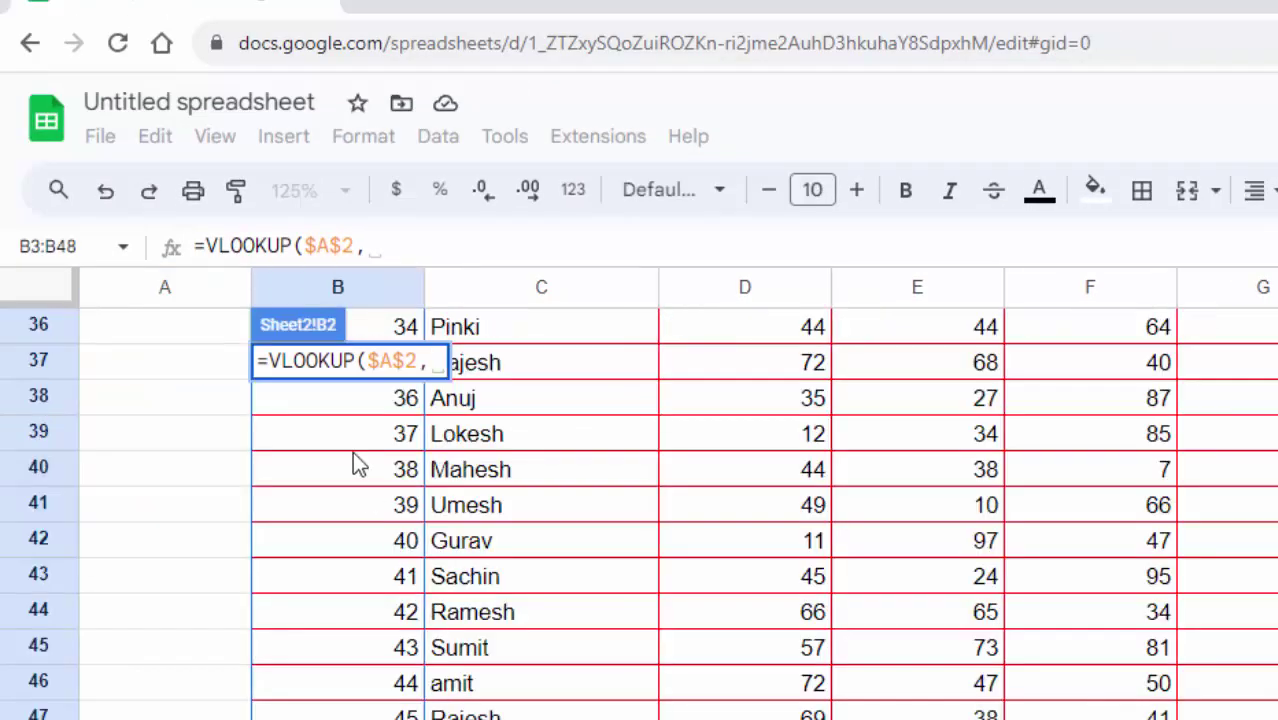
scroll(352, 449, "up", 4)
scroll(352, 449, "up", 4)
scroll(352, 449, "up", 2)
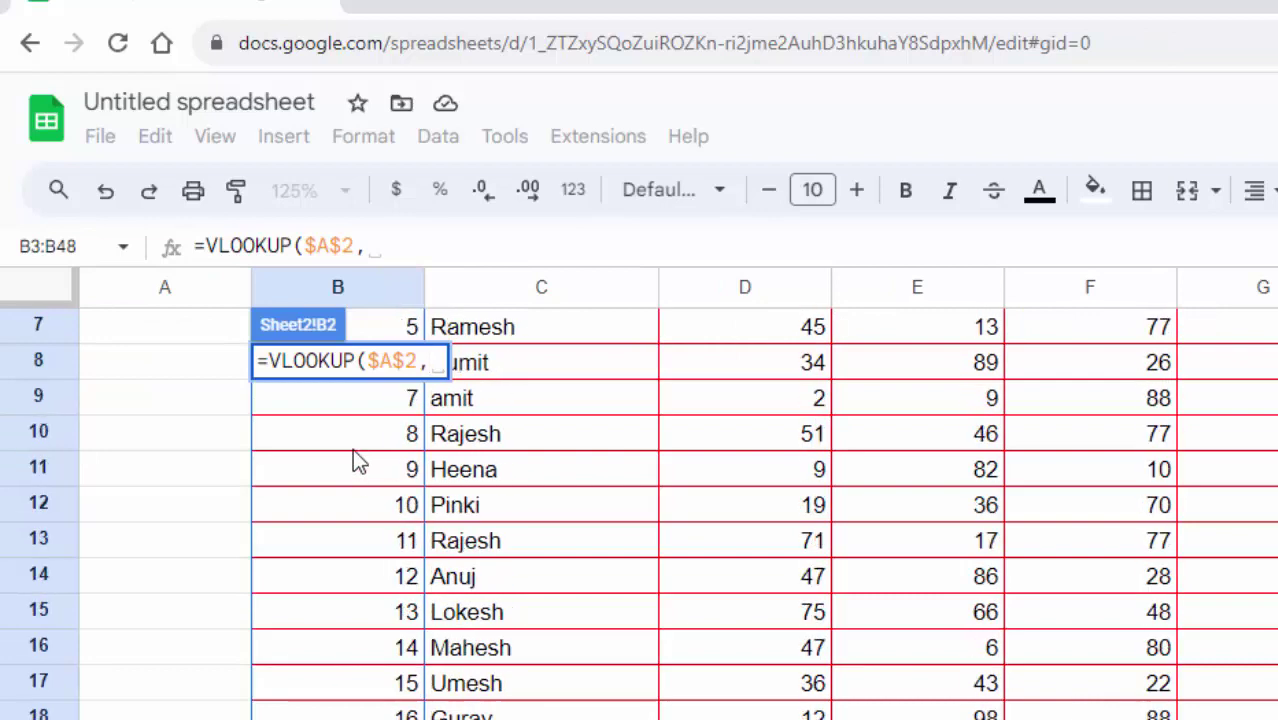
scroll(352, 449, "up", 2)
left_click_drag(367, 398, 1270, 712)
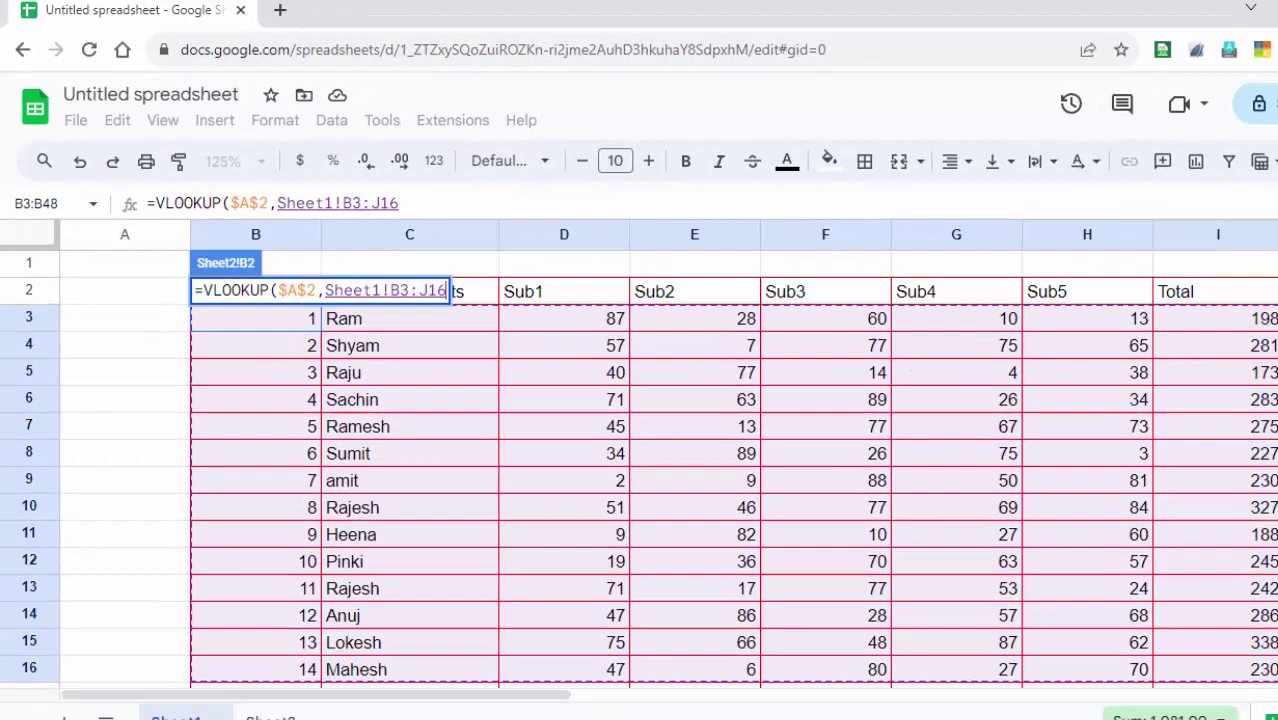
mouse_move(1218, 640)
left_mouse_down()
mouse_move(1218, 621)
mouse_move(1218, 658)
mouse_move(1206, 472)
left_mouse_up()
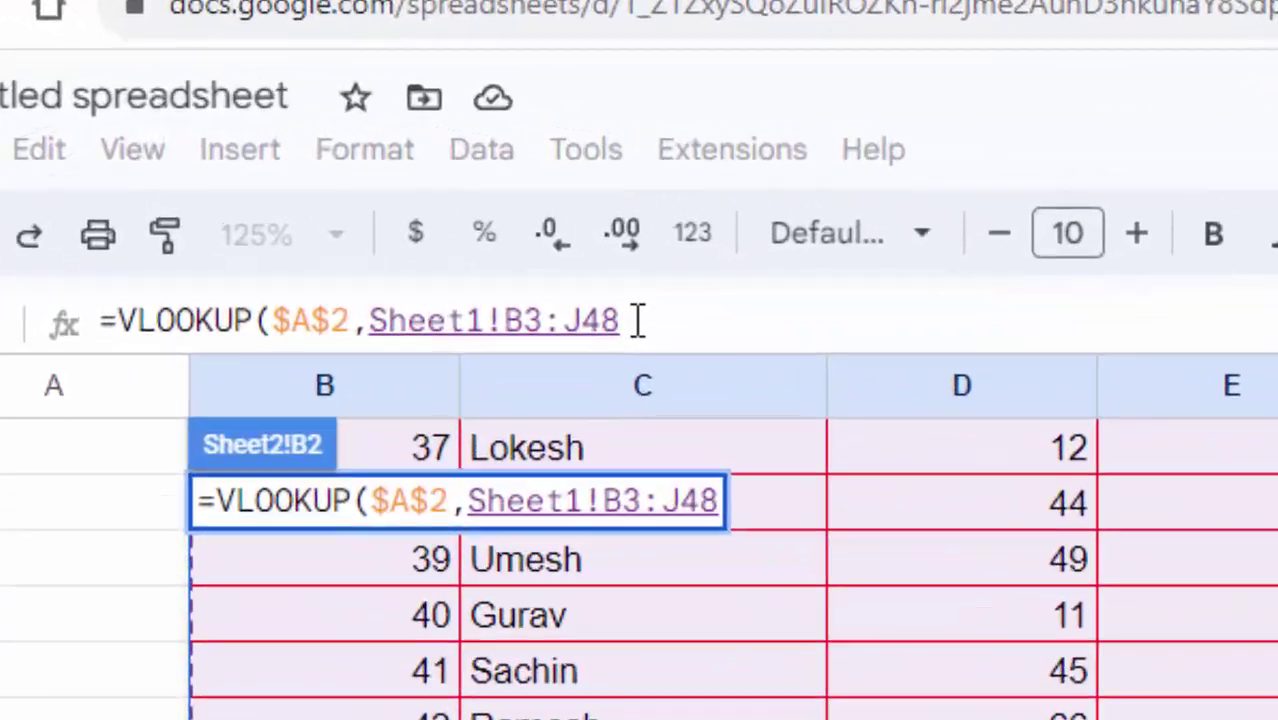
left_click_drag(560, 328, 416, 345)
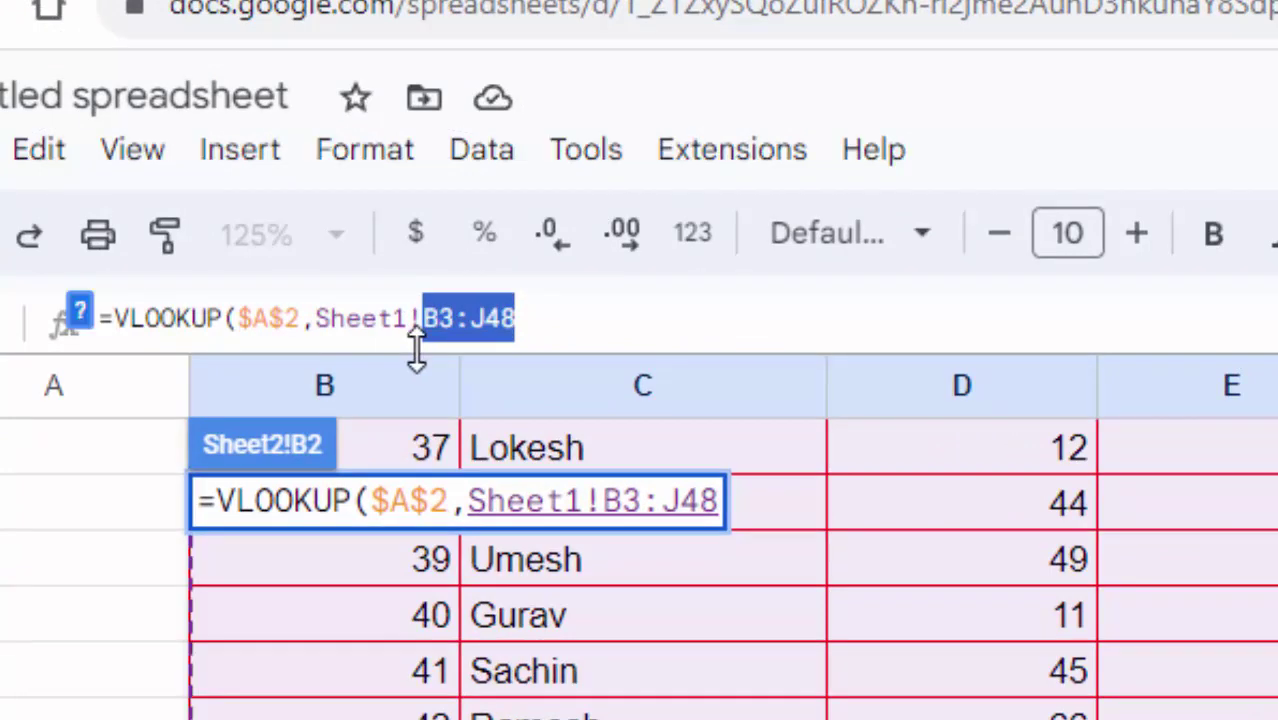
key("F4")
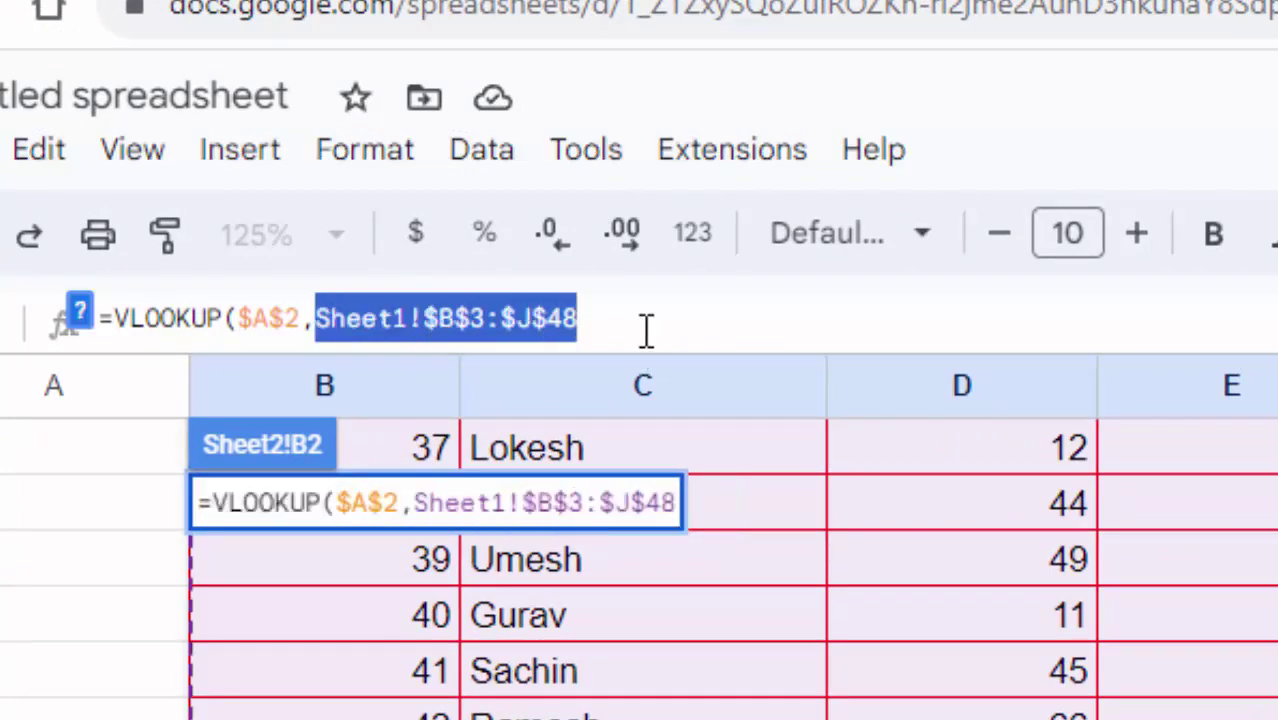
left_click(646, 330)
- Insert COLUMNS( as the VLOOKUP's column-index argument and return to Sheet2
type(",c")
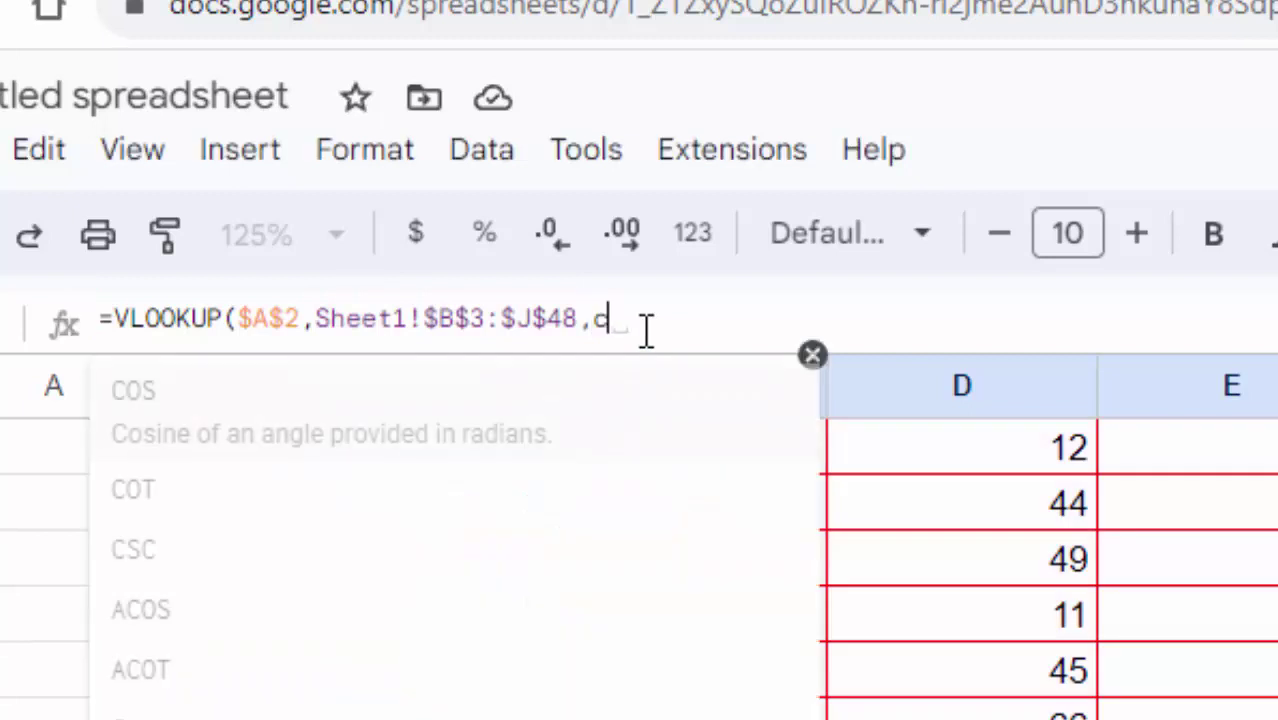
type("olumn")
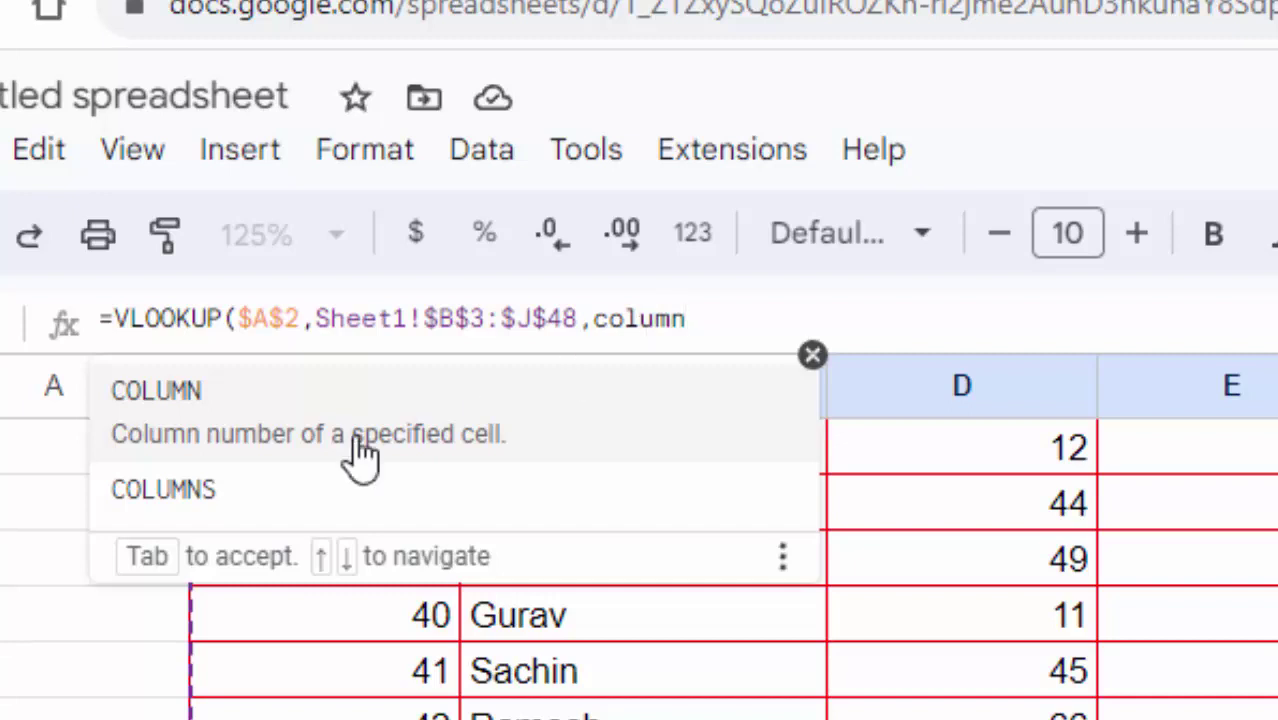
left_click(140, 482)
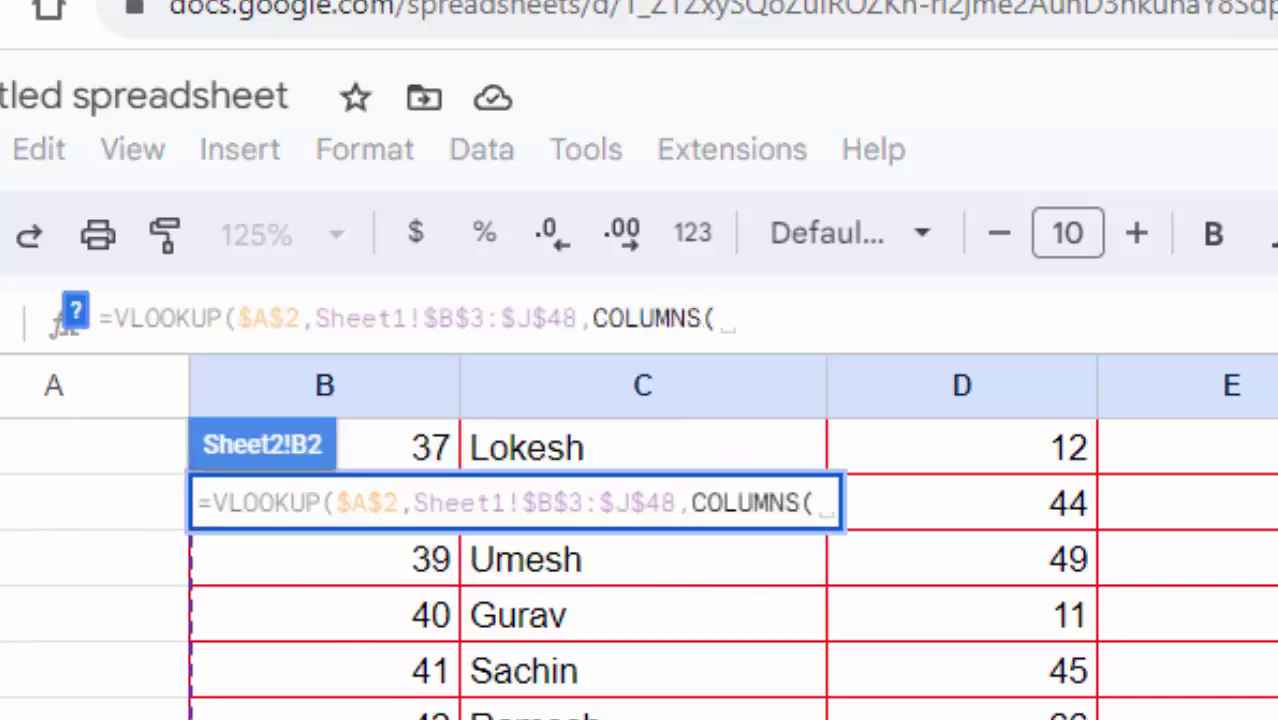
key("ctrl+shift+Page_Down")
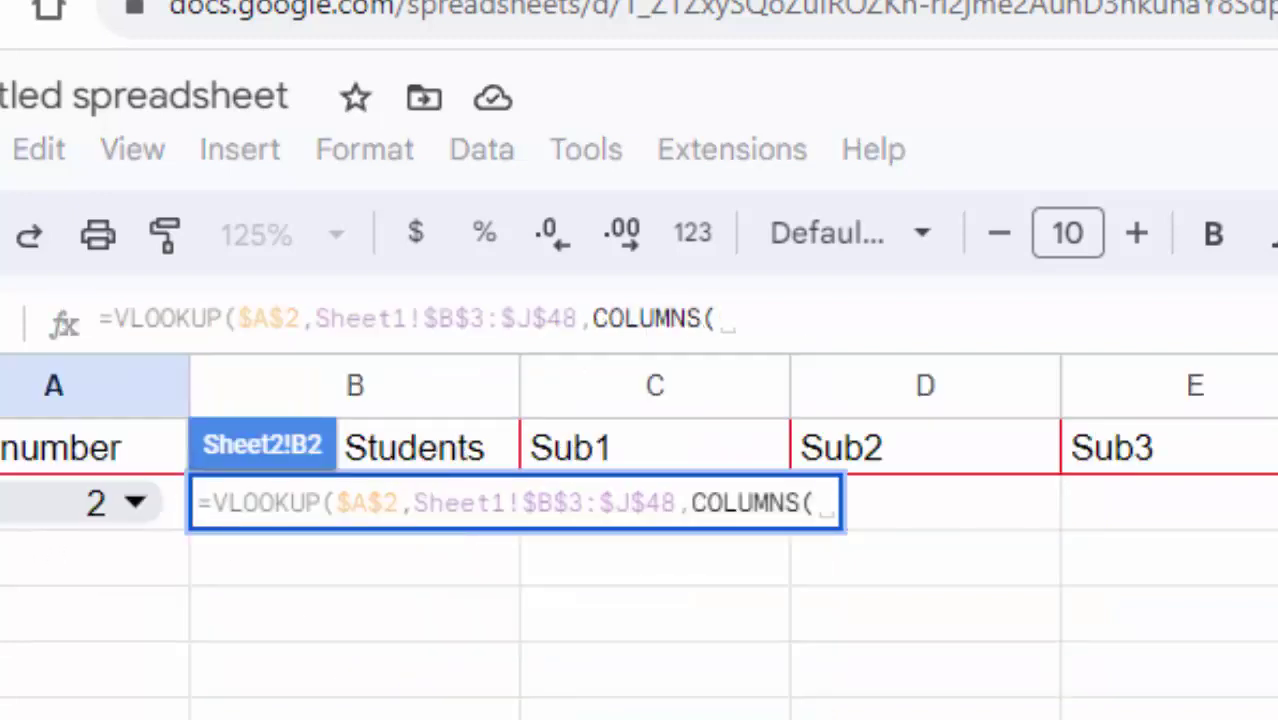
- Give COLUMNS the range $A$1:B1, locking only the A1 end
left_click_drag(49, 447, 380, 450)
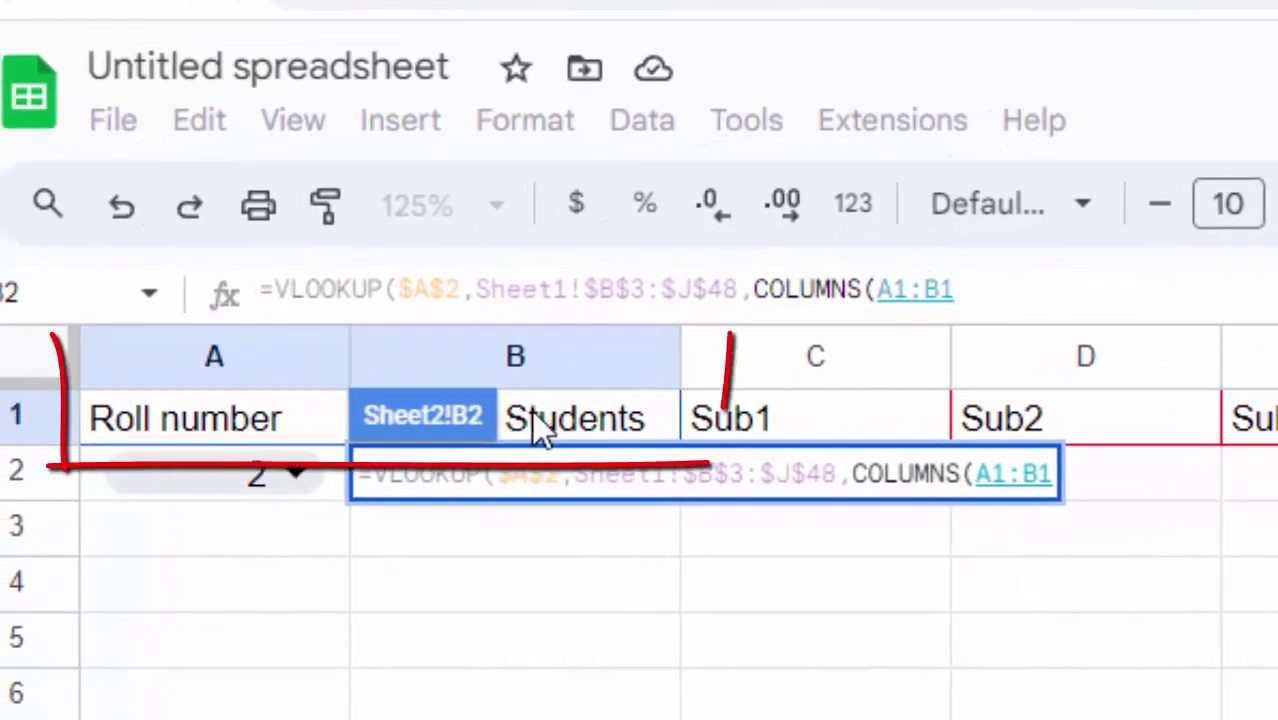
left_click(901, 293)
key("F4")
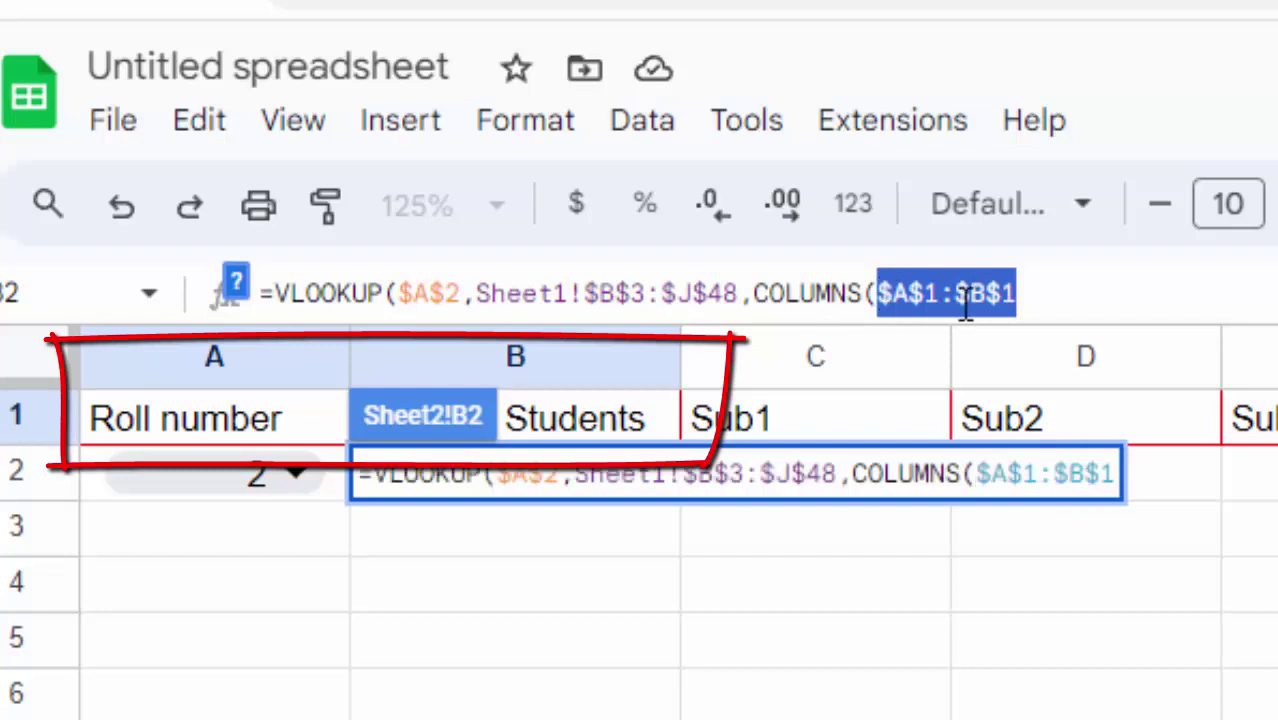
left_click(1068, 280)
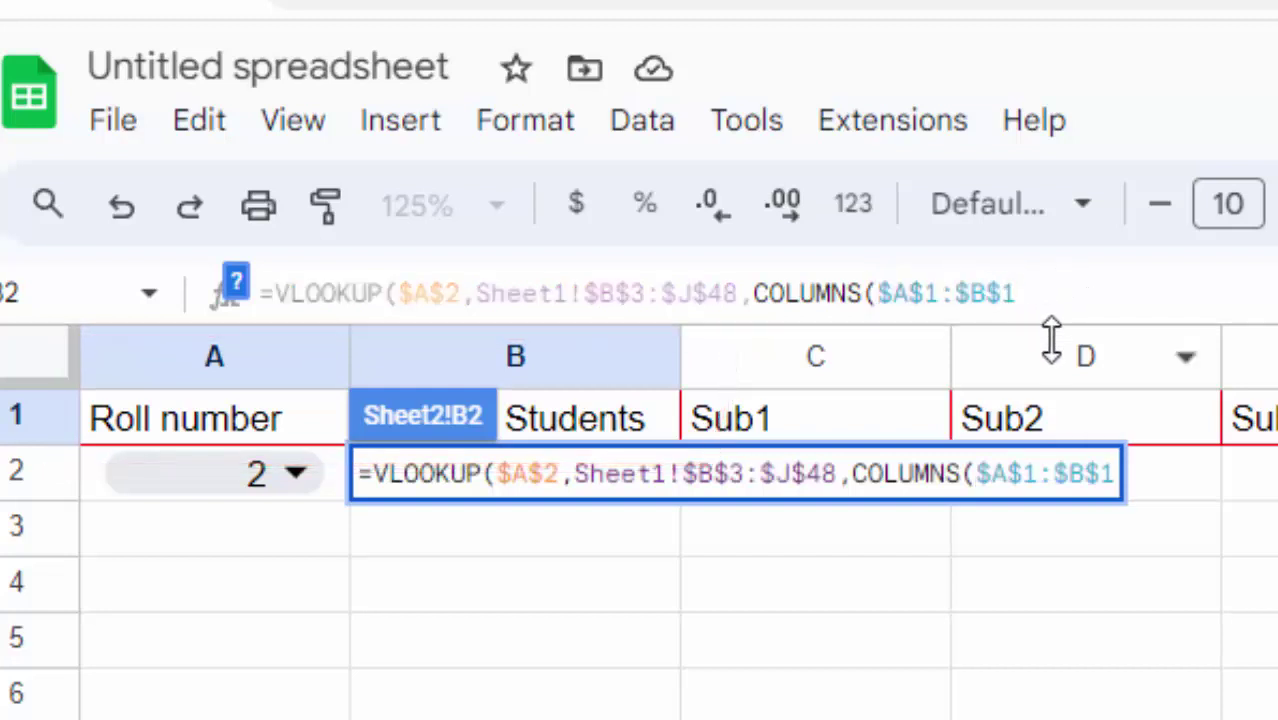
key("Left")
key("BackSpace")
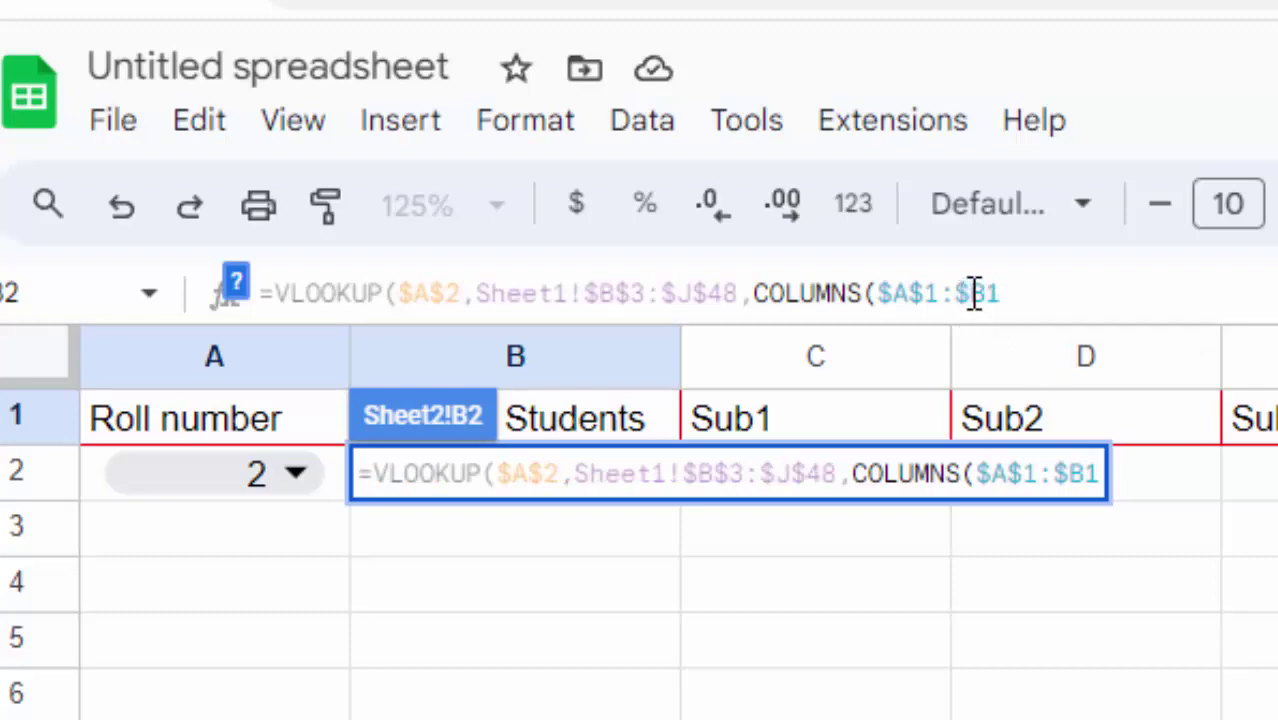
left_click(973, 294)
key("BackSpace")
- Close the formula with exact match 0 and commit it so B2 shows Shyam
left_click(1032, 296)
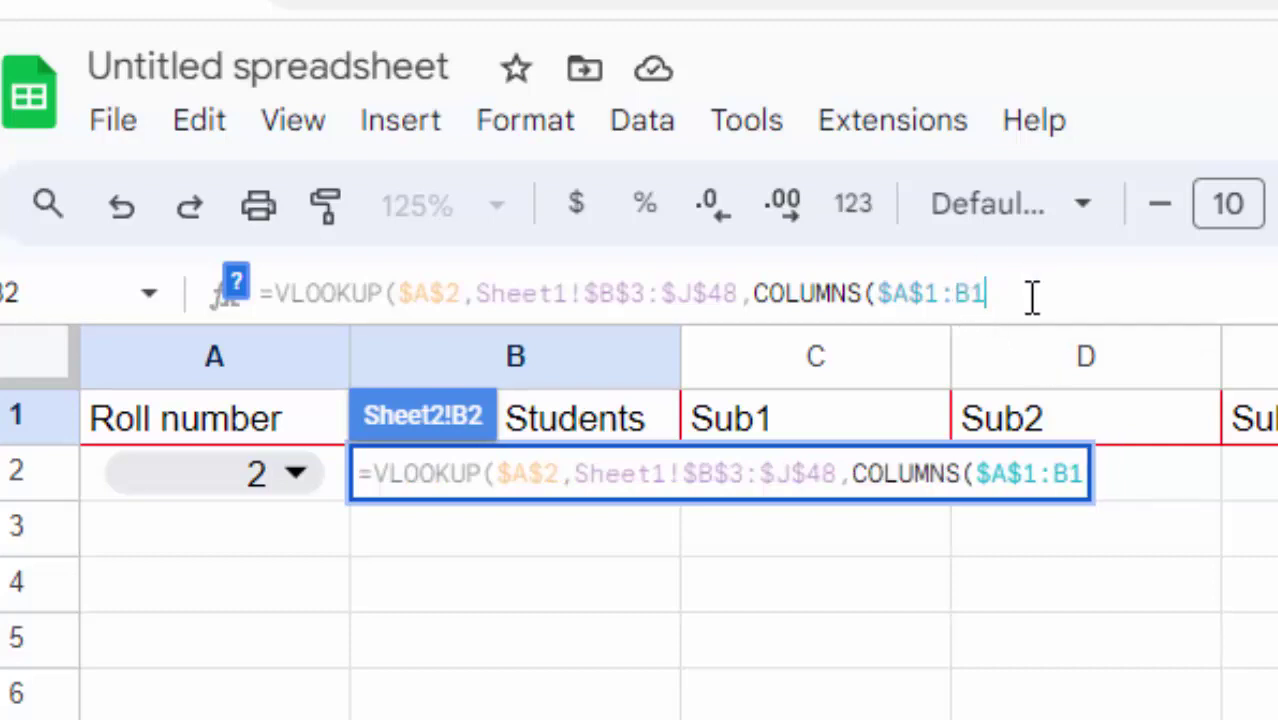
type("),")
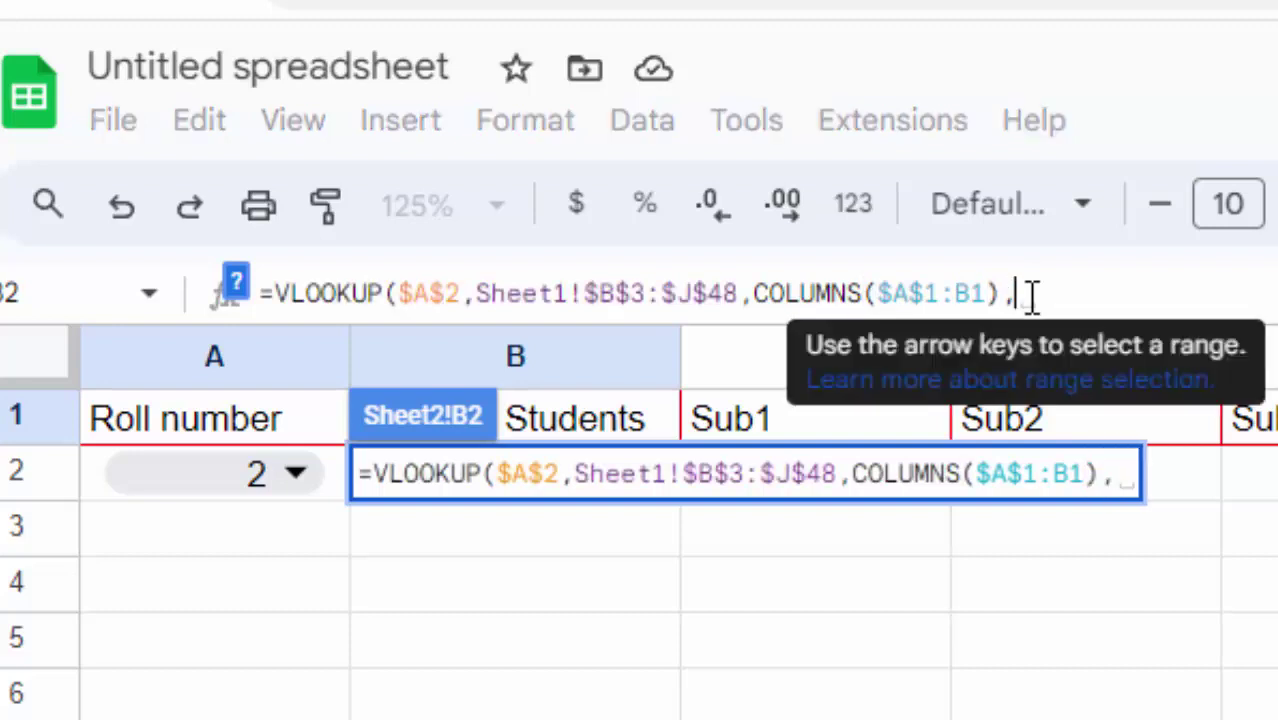
type("0")
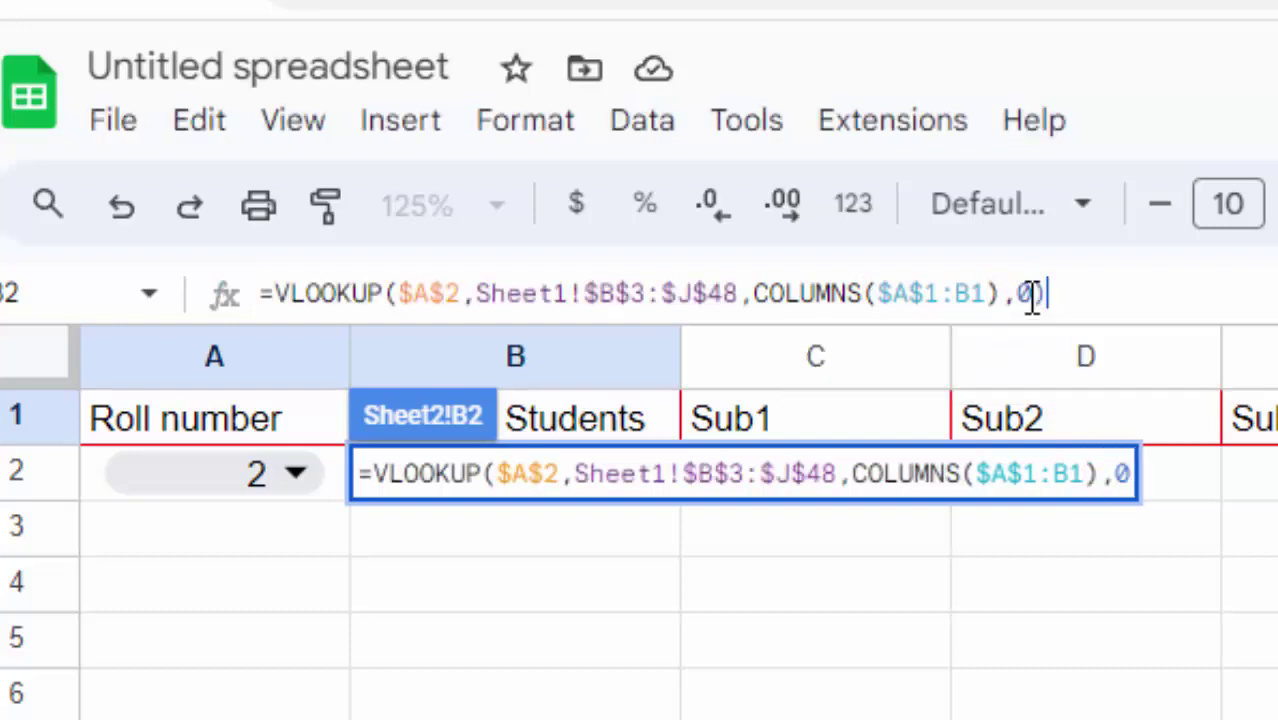
type(")")
key("Return")
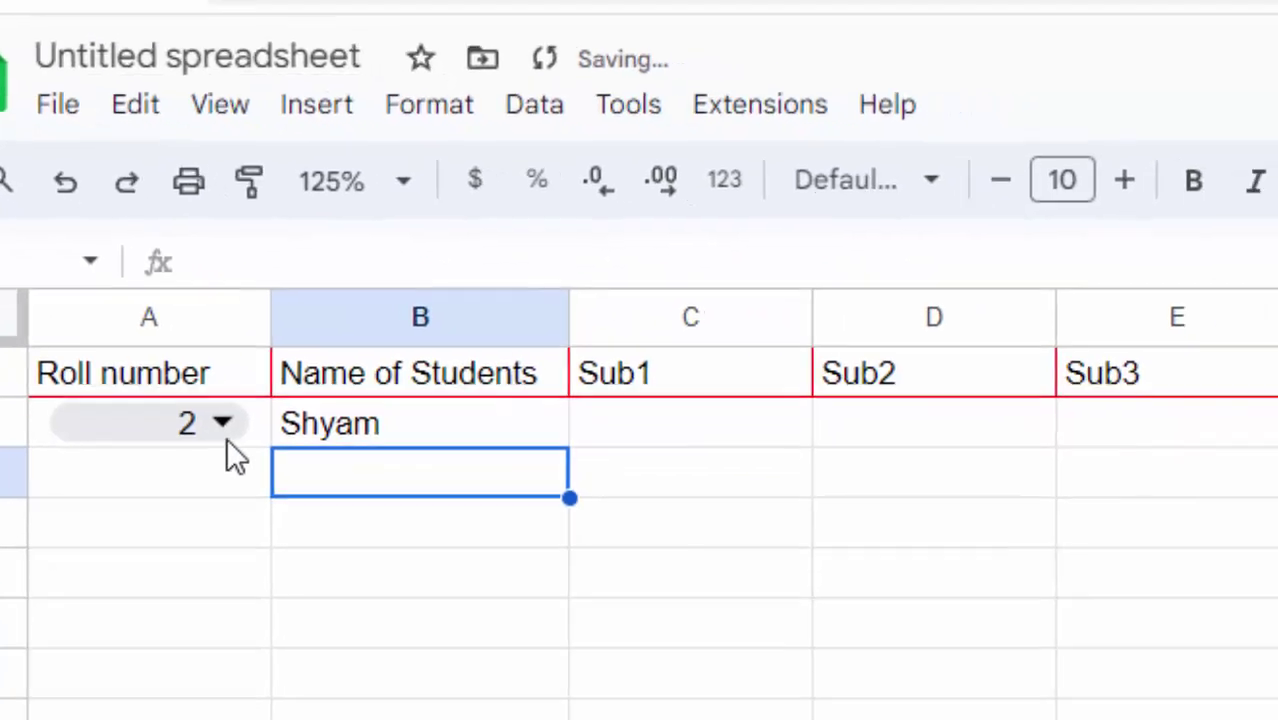
- Fill B2's formula across row 2, showing marks 57, 7, 77, 75, 65 and total 281
left_click(420, 474)
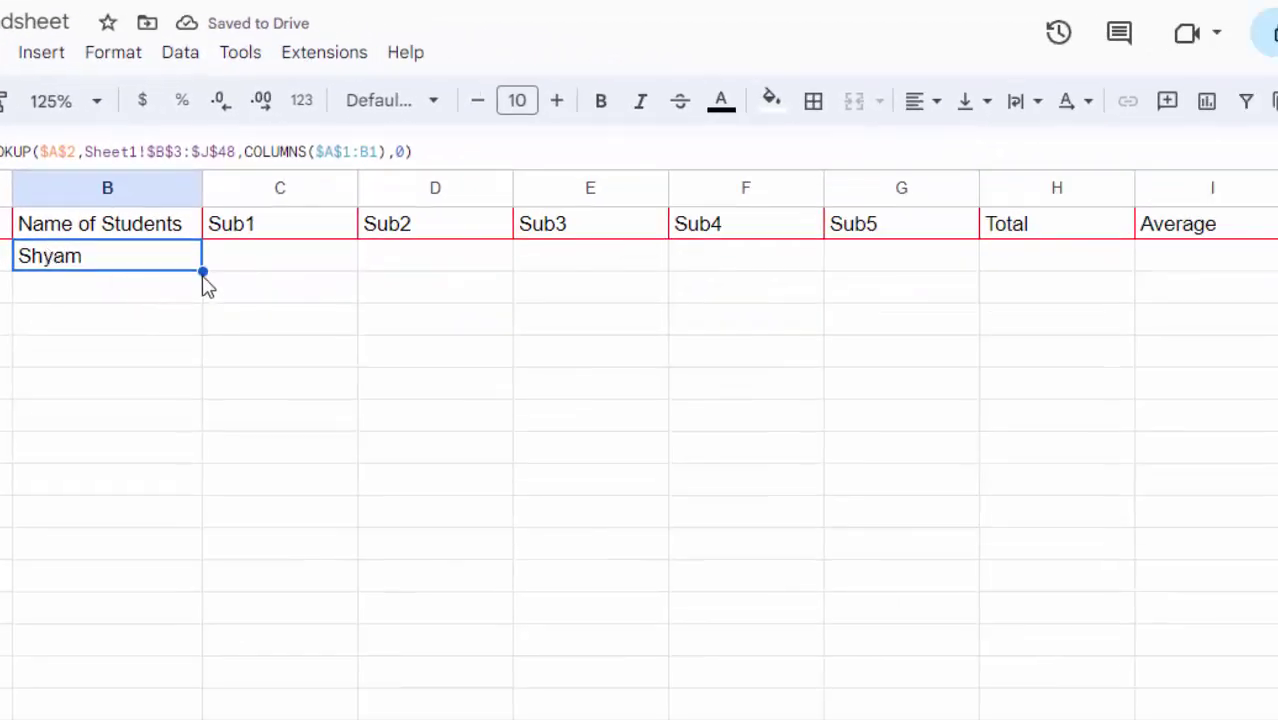
mouse_move(202, 271)
left_mouse_down()
mouse_move(817, 289)
mouse_move(1191, 268)
left_mouse_up()
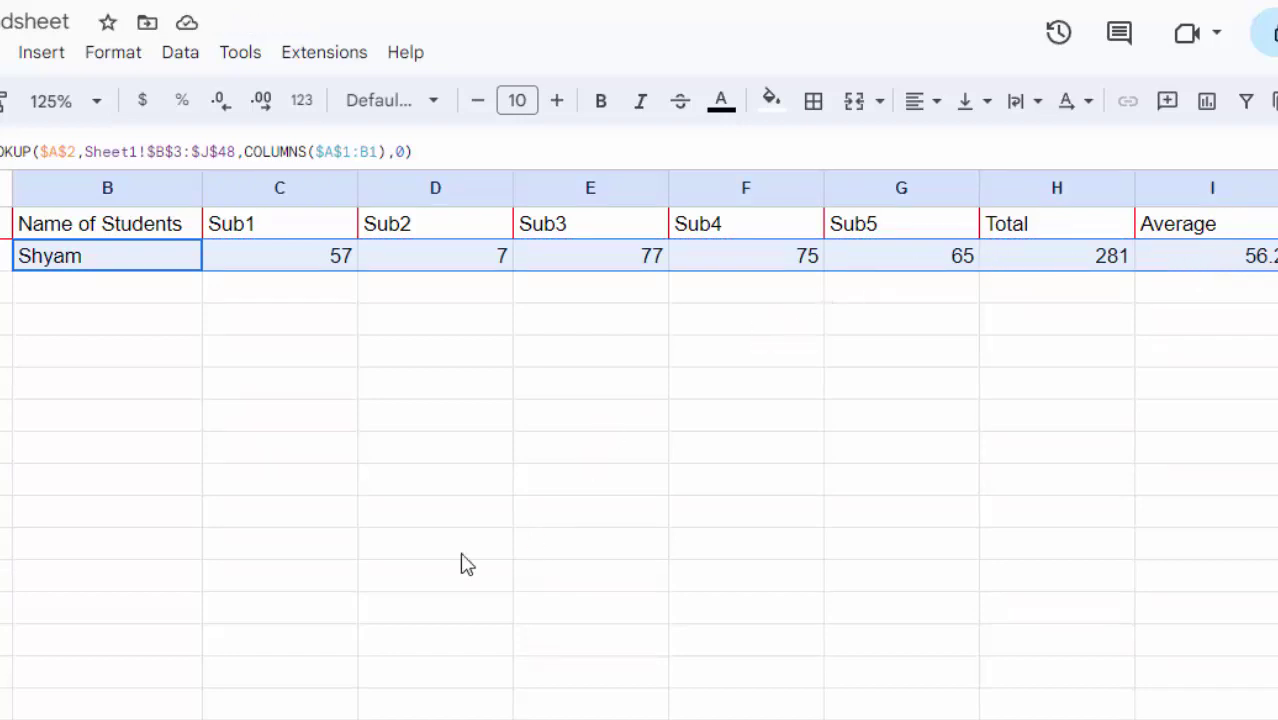
key("ctrl+Page_Up")
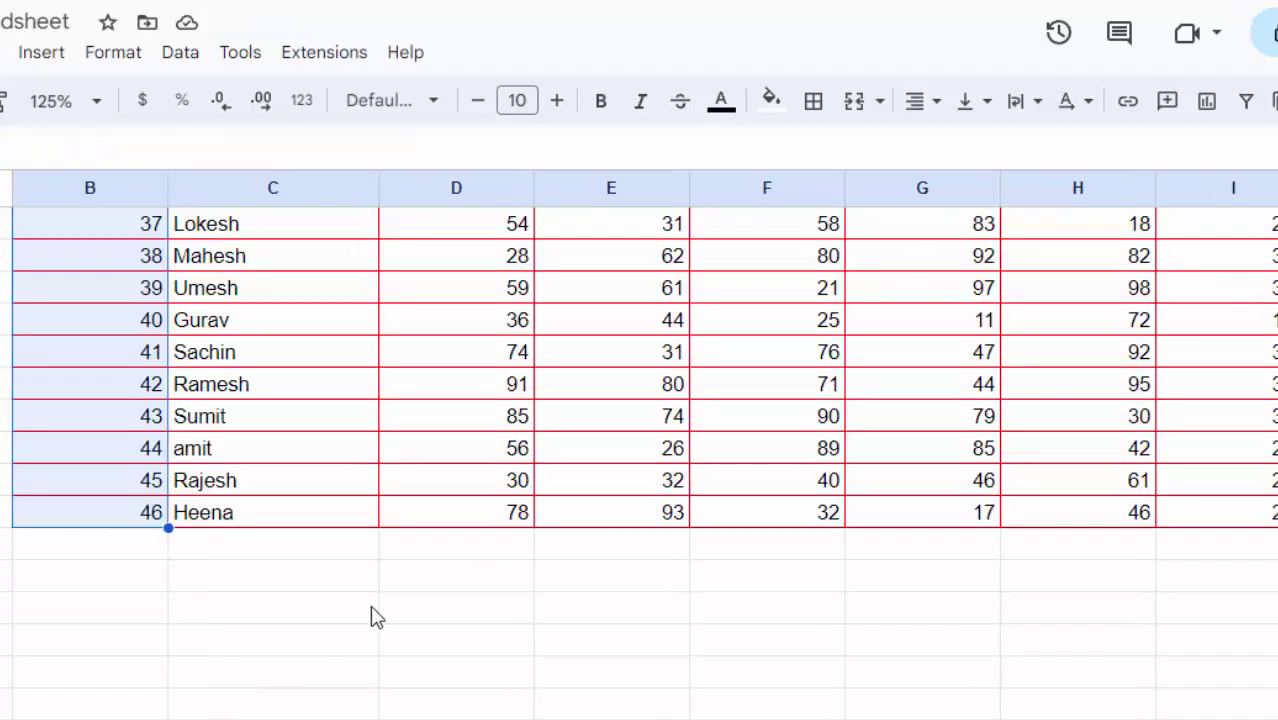
- Highlight Shyam's row on Sheet1 in yellow and bold, then return to Sheet2
scroll(379, 536, "up", 5)
scroll(379, 536, "up", 4)
scroll(379, 536, "up", 4)
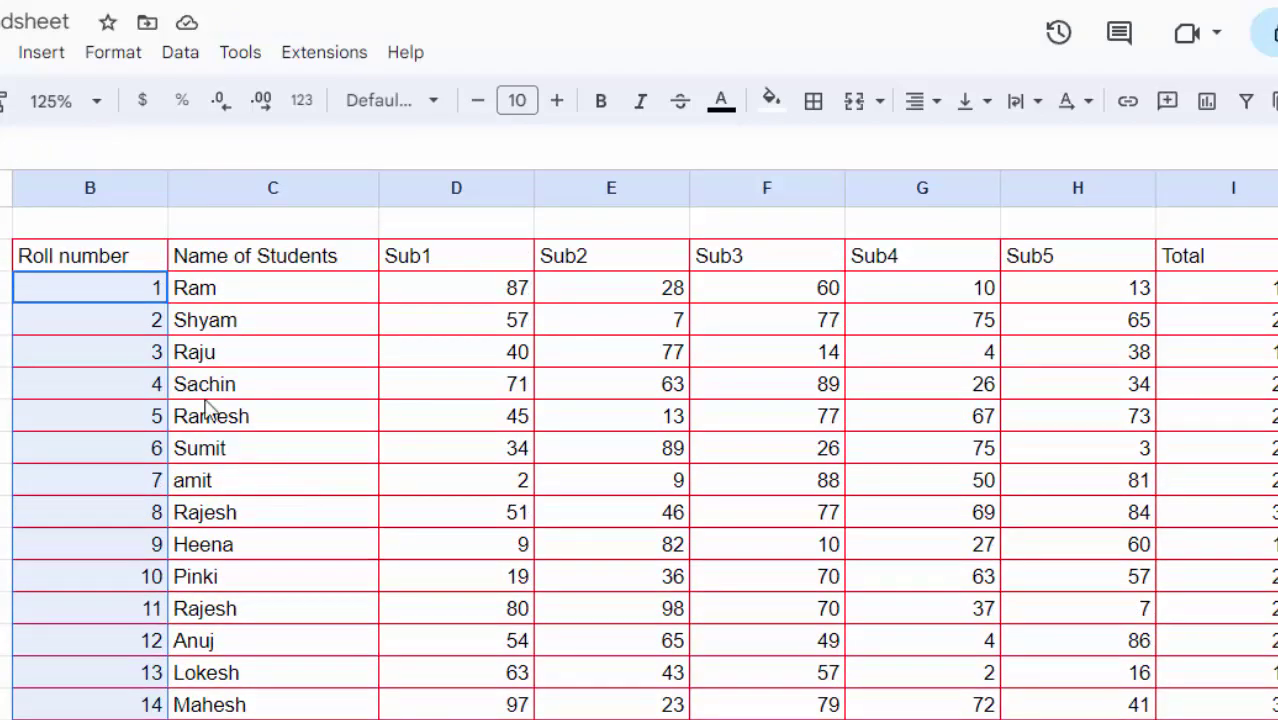
left_click_drag(88, 320, 1165, 292)
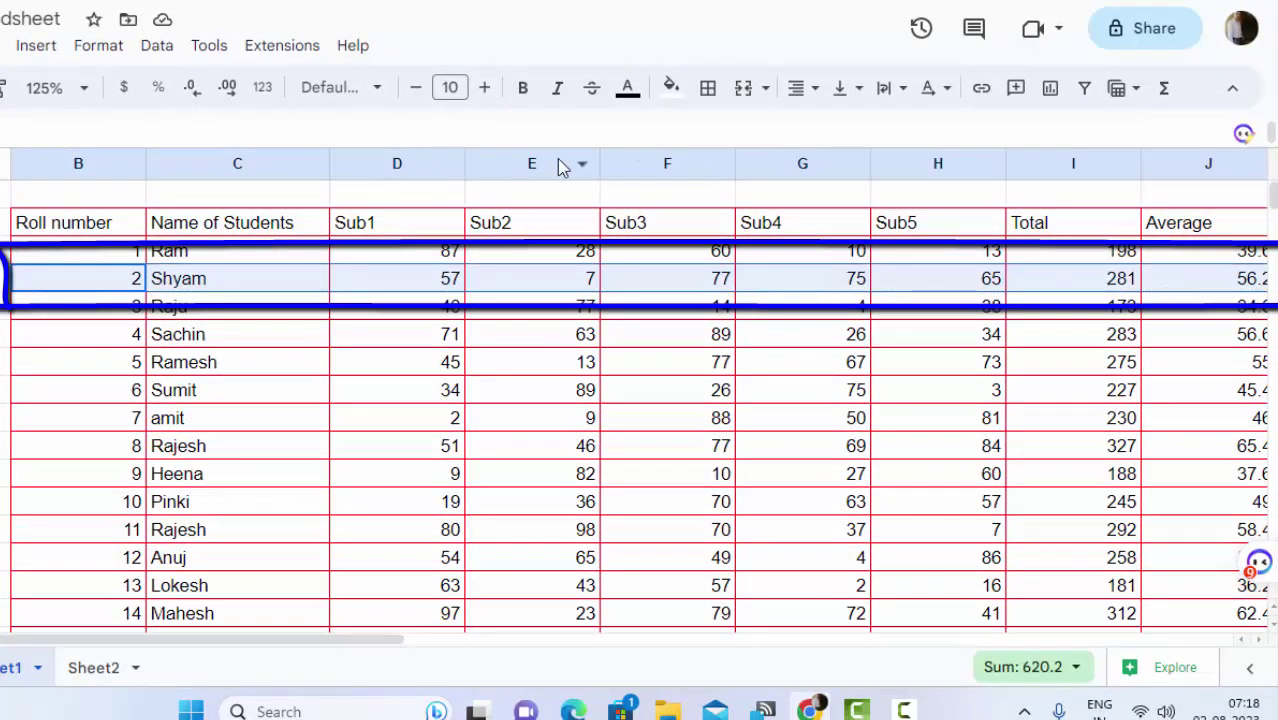
left_click(672, 90)
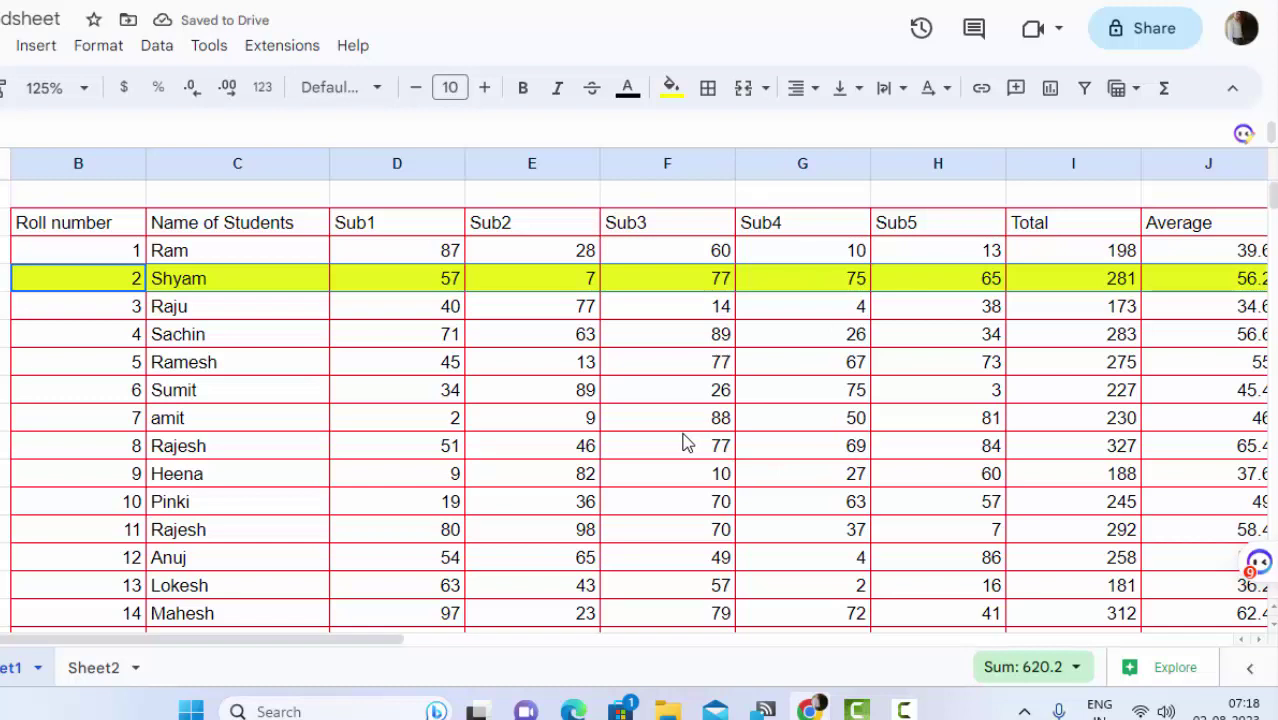
left_click(523, 90)
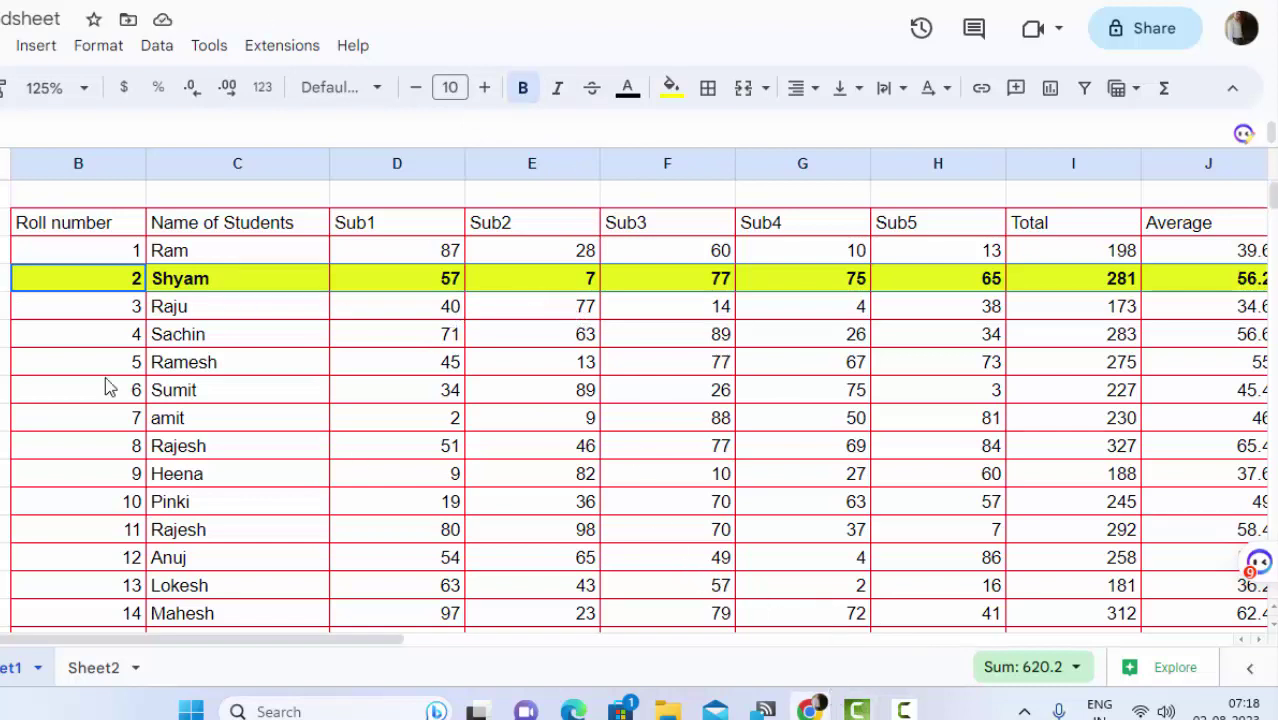
left_click(87, 681)
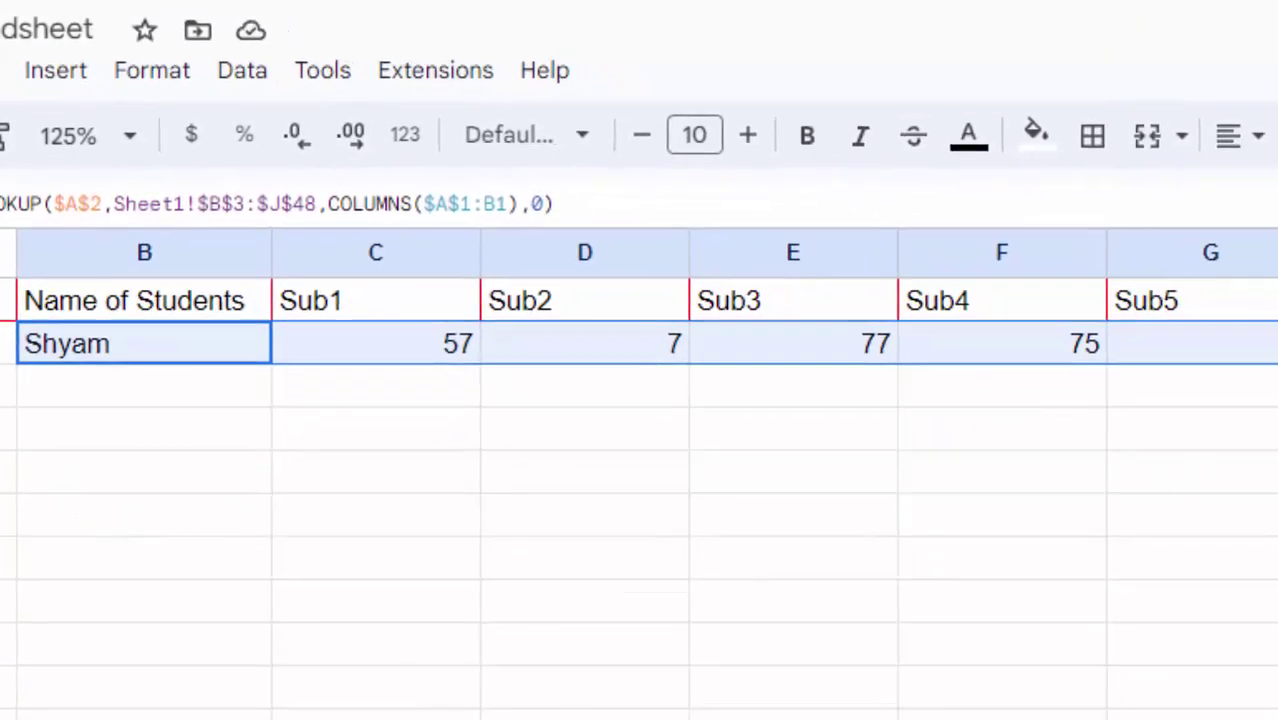
- Pick roll number 26 in A2 to show Sumit's marks 6, 33, 49, 12, 97
double_click(3, 337)
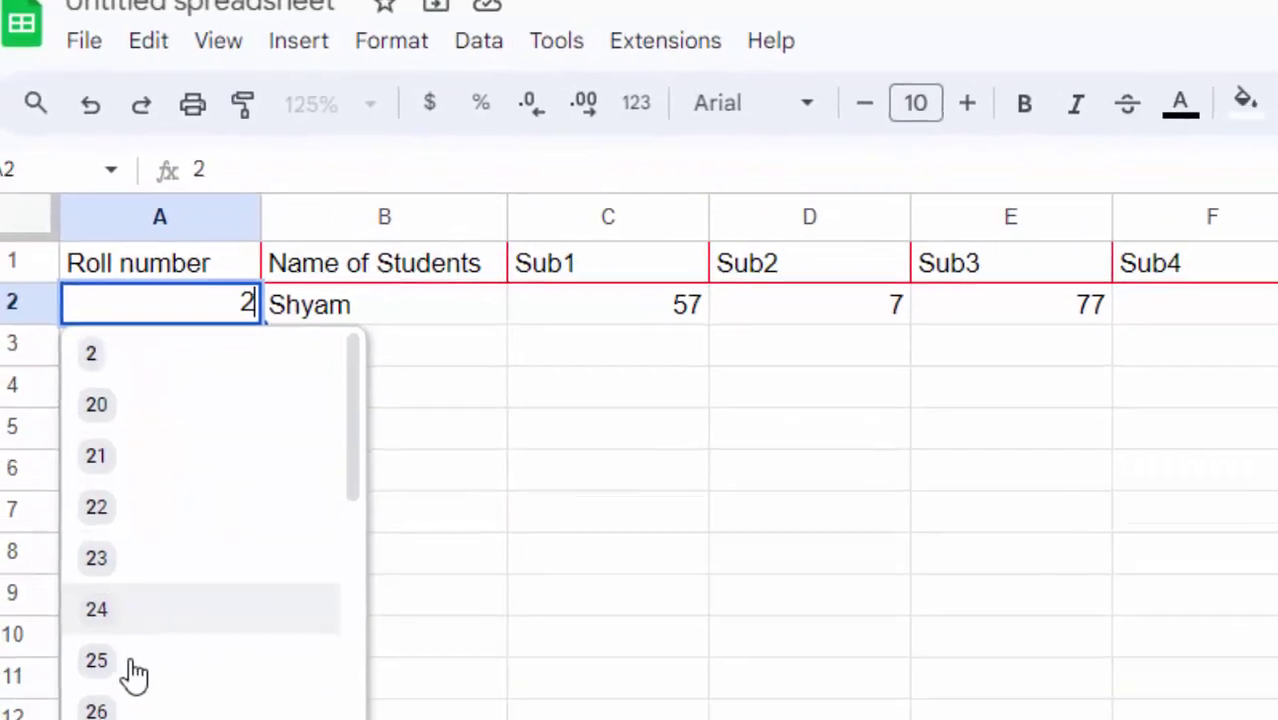
left_click(104, 630)
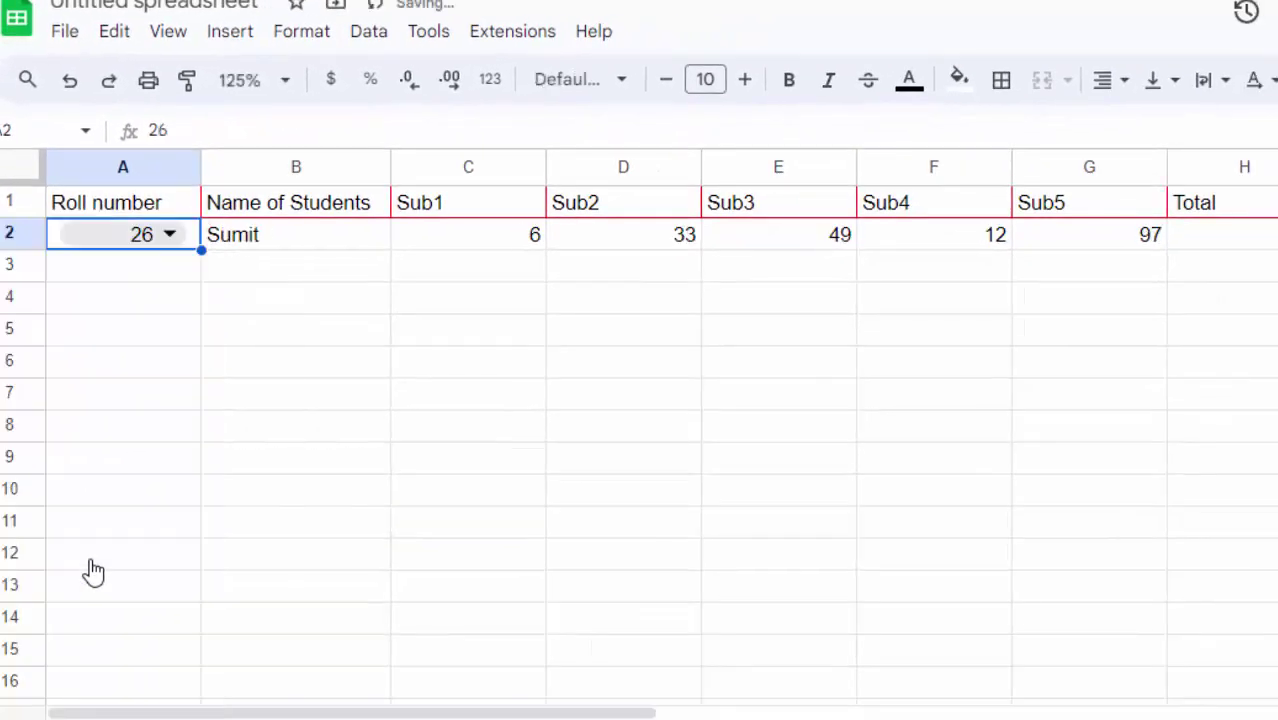